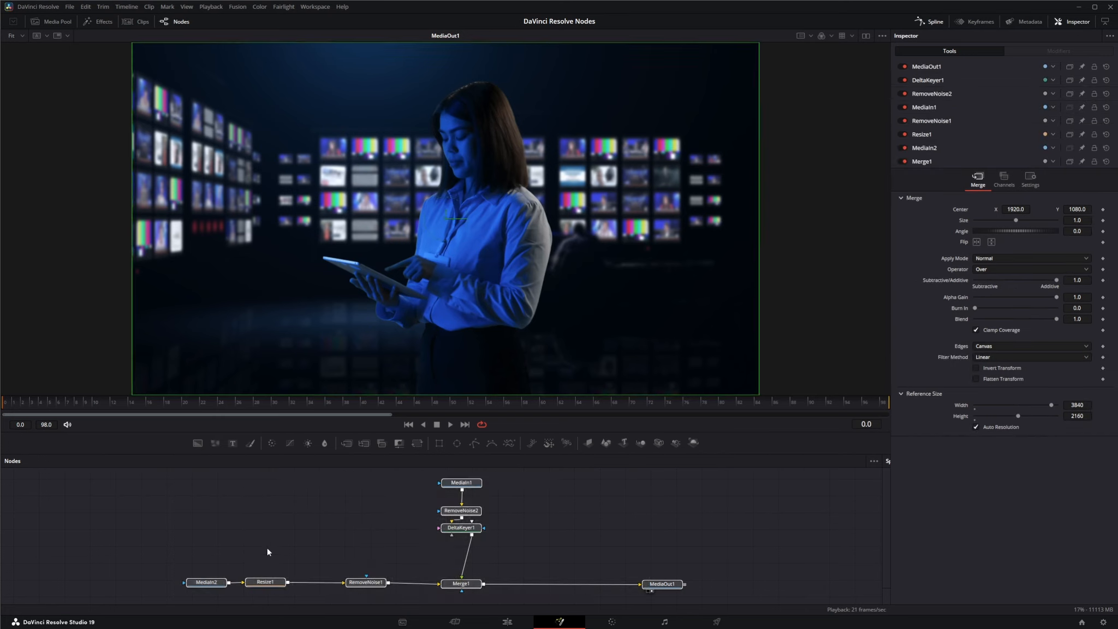
Step: Examine the node tree by viewing MediaIn2, MediaIn1 and Merge1 in the viewer
left_click_drag(334, 514, 391, 600)
left_click(372, 539)
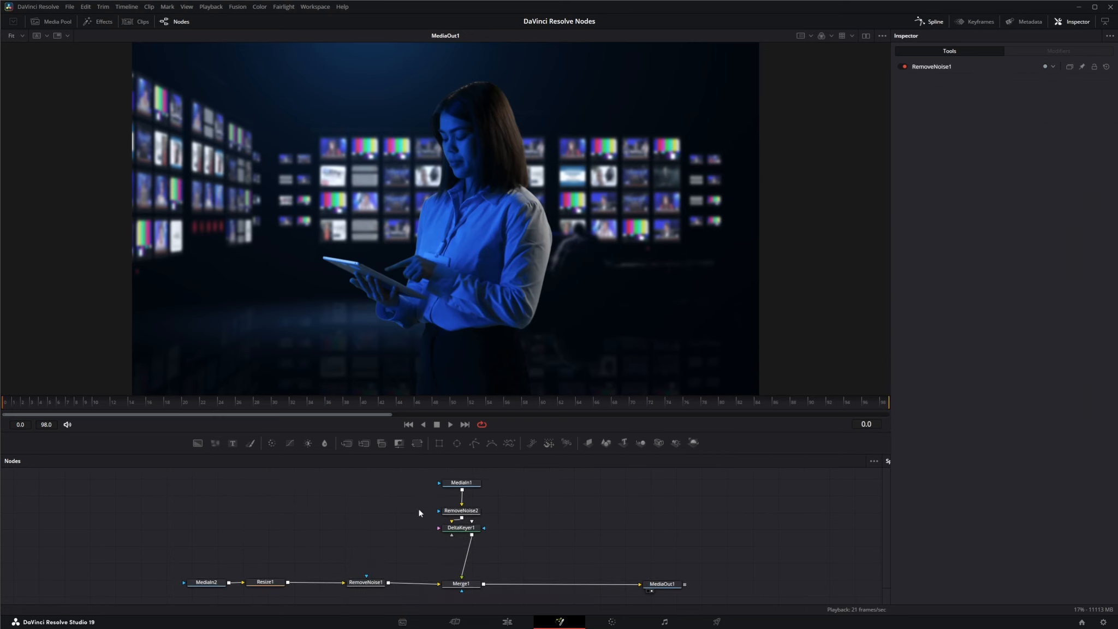
left_click(468, 482)
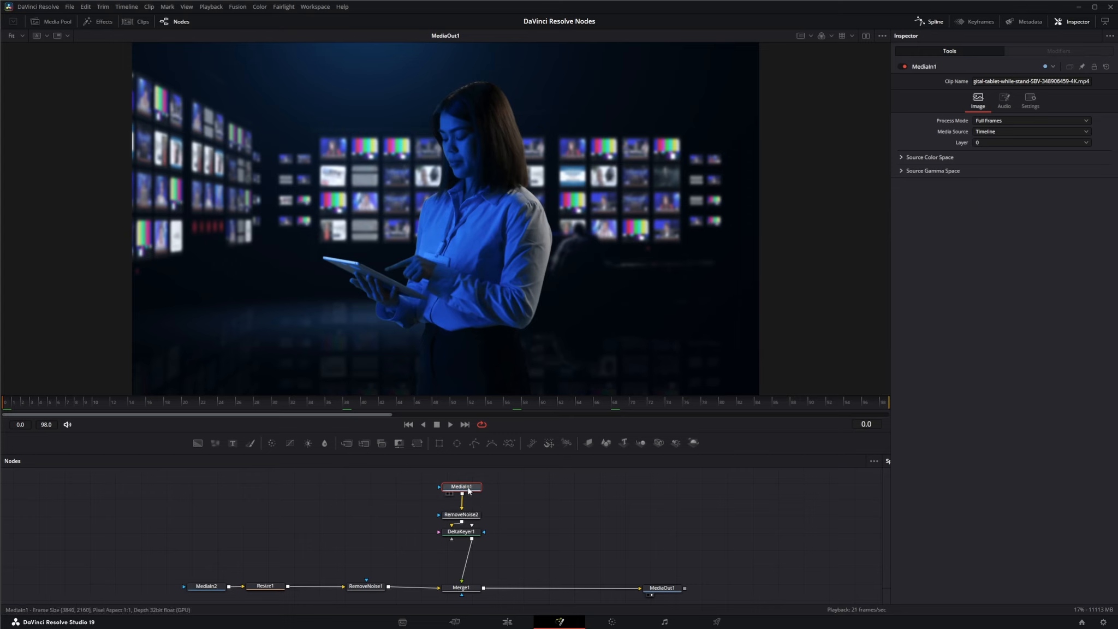
left_click(214, 586)
key("1")
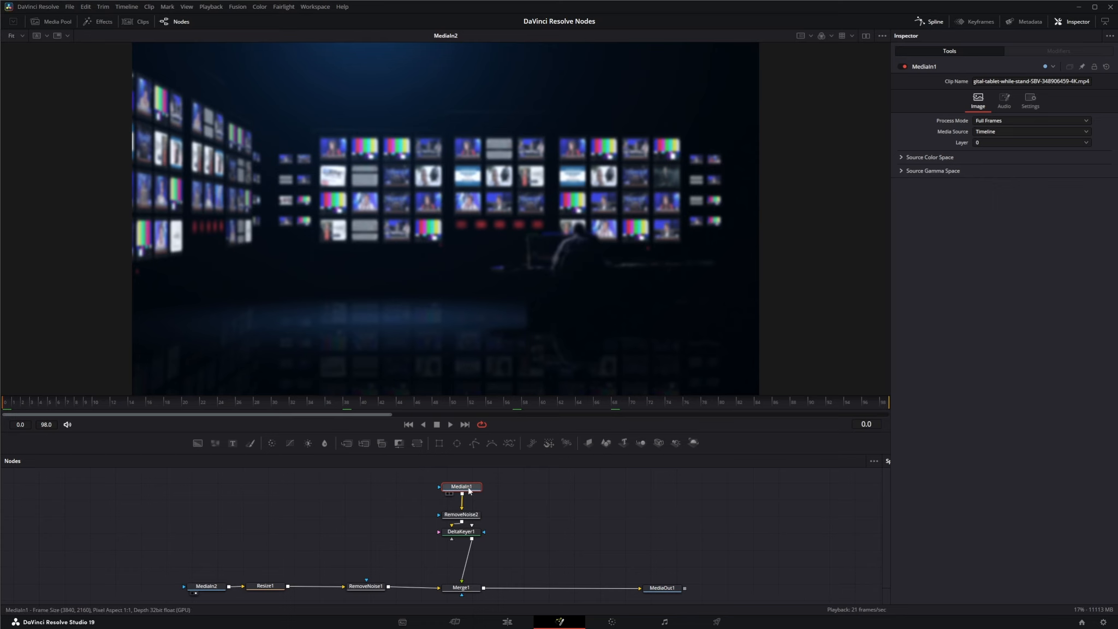
left_click_drag(462, 487, 463, 262)
left_click_drag(462, 590, 467, 295)
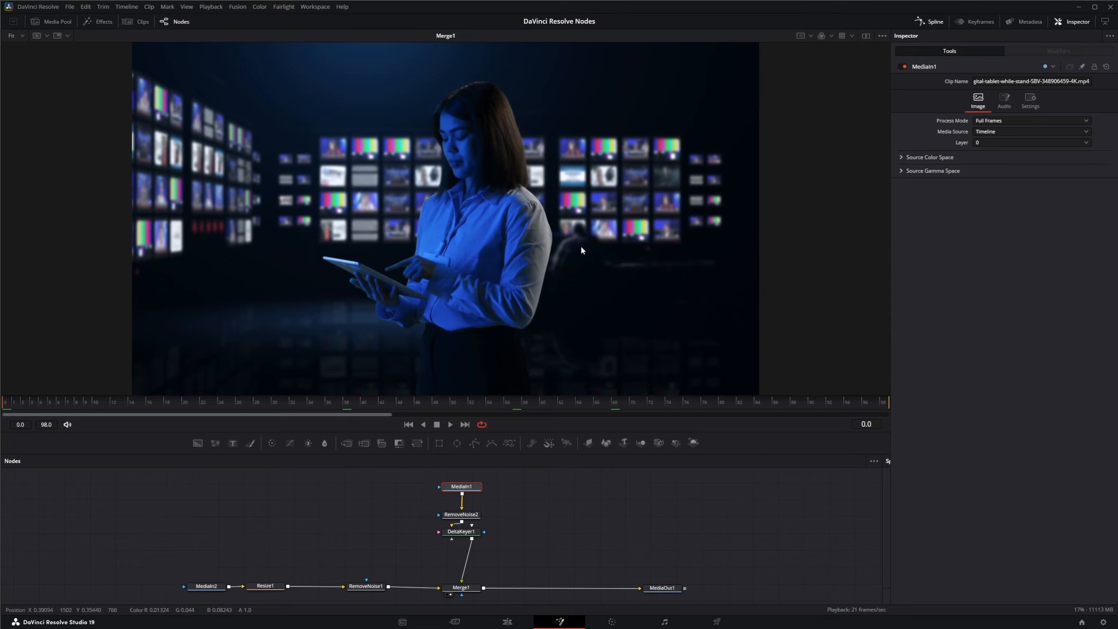
left_click_drag(398, 476, 525, 601)
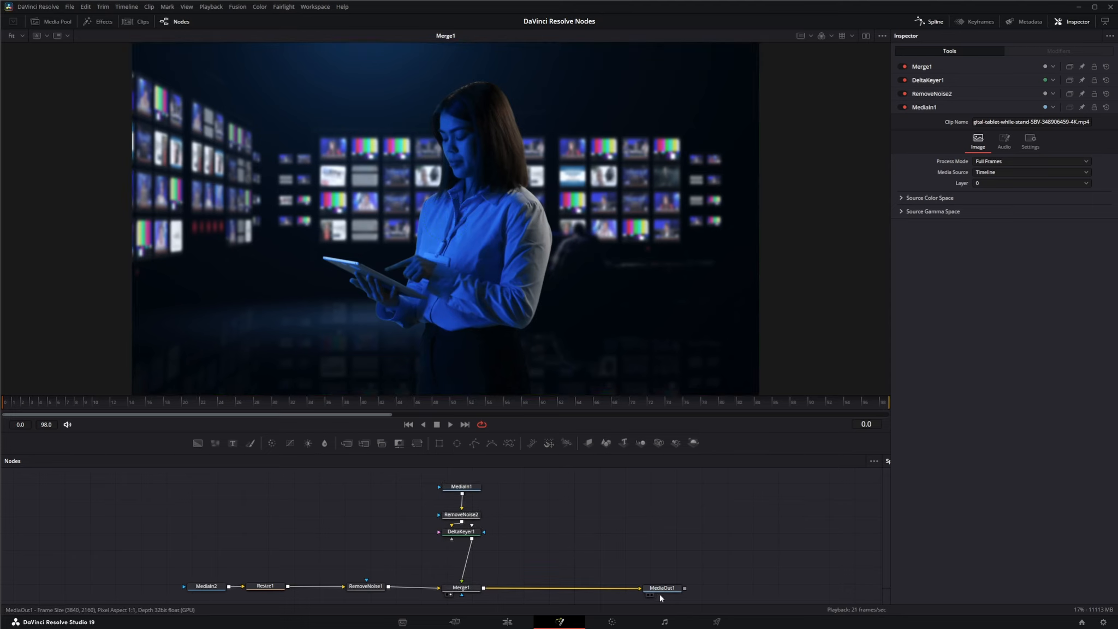
Step: Make room beside MediaOut1 and add an unconnected Film Grain (FGr) node above the line between Merge1 and MediaOut1
left_click_drag(666, 589, 693, 590)
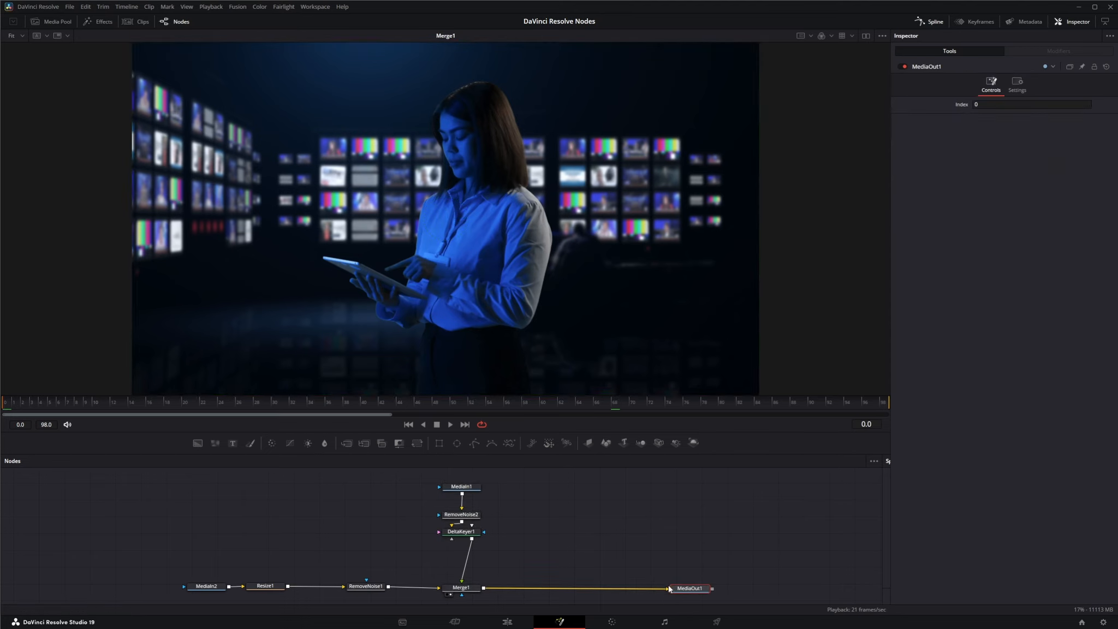
key("shift+space")
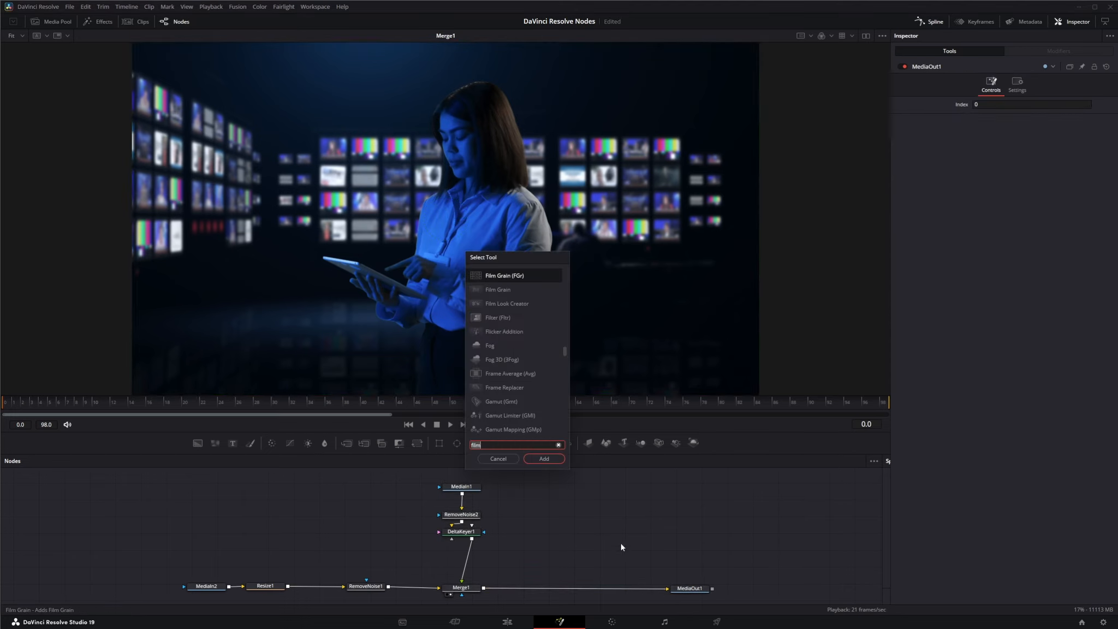
type("fil")
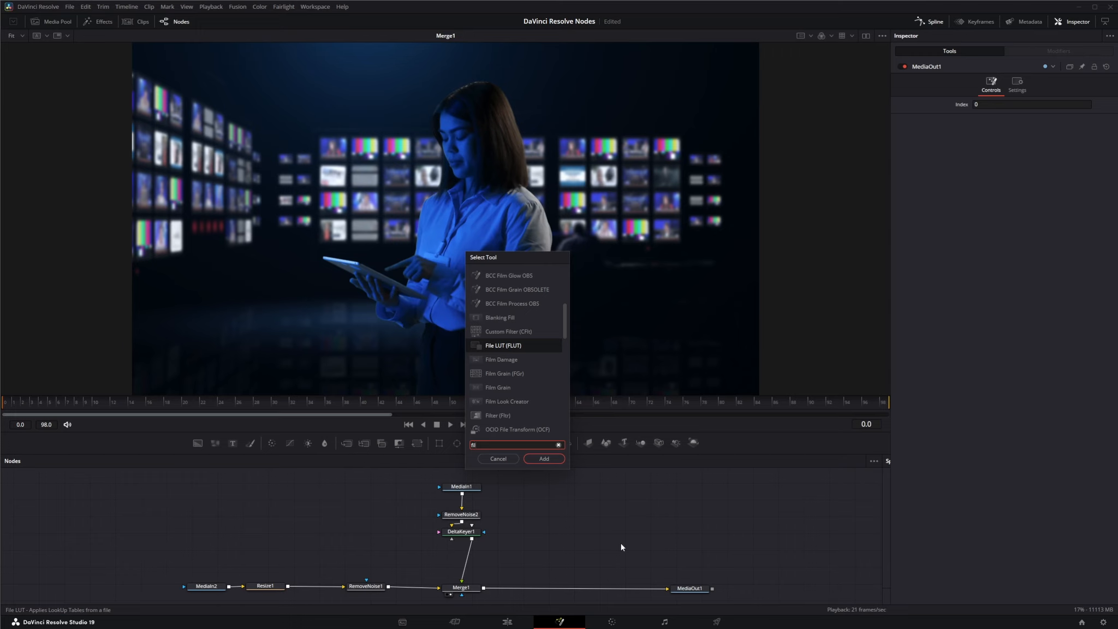
type("m")
key("Return")
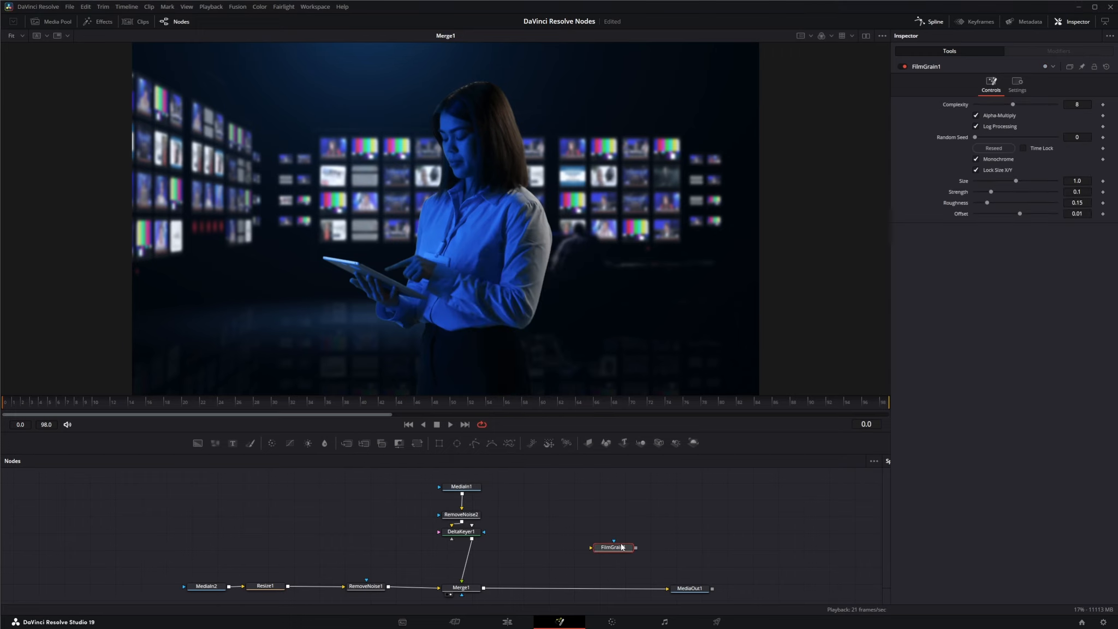
left_click_drag(622, 546, 629, 531)
Step: Add an unconnected Grain (Grn) node and place it above FilmGrain1
key("shift+space")
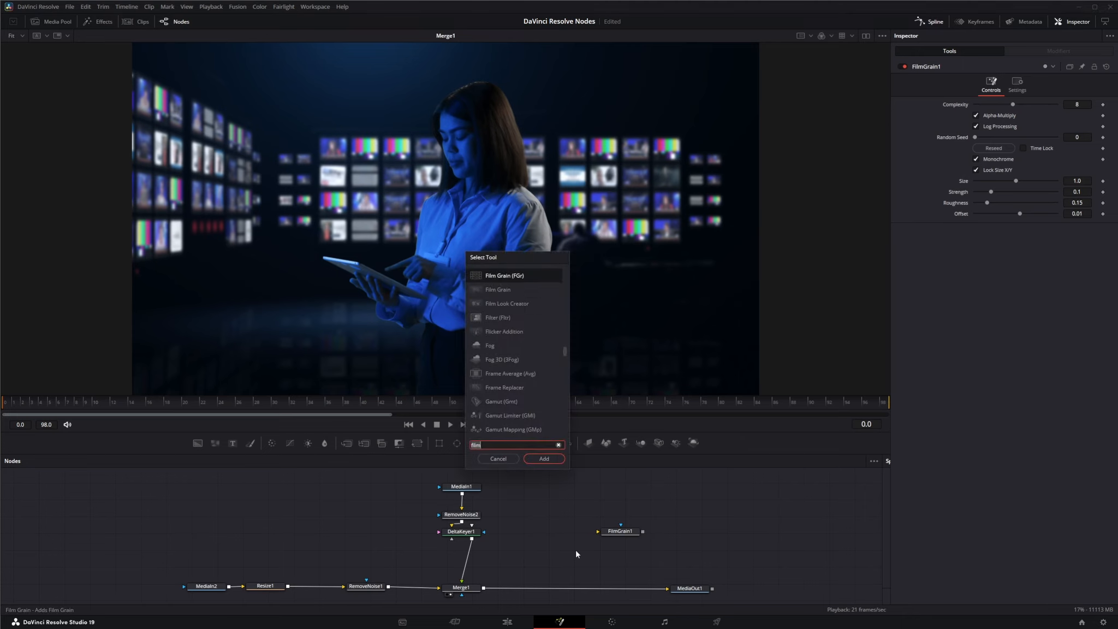
type("grai")
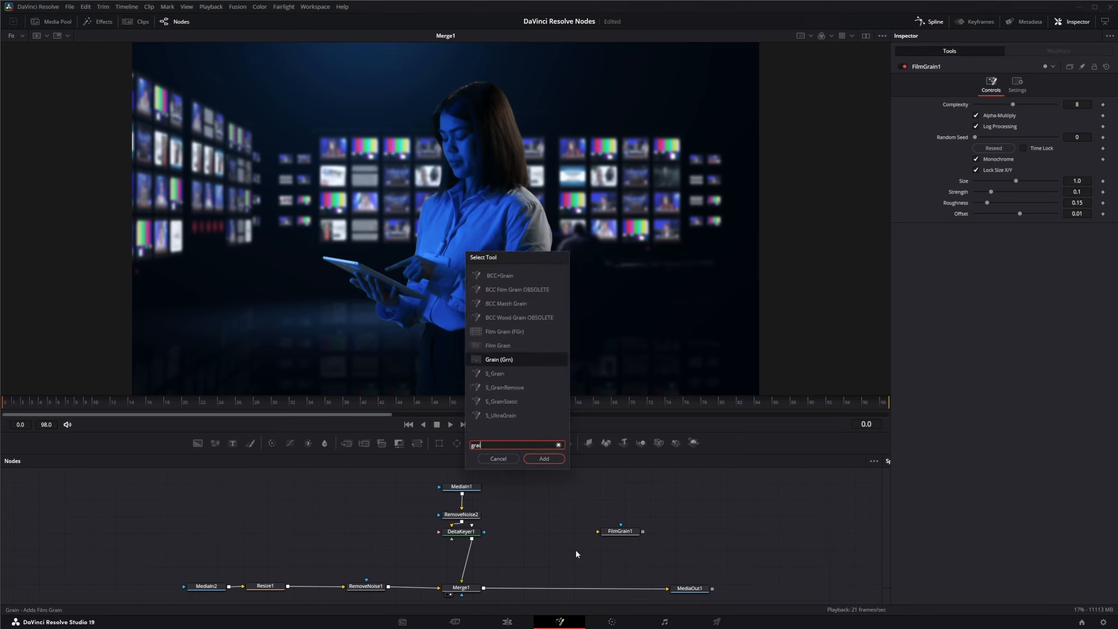
key("Return")
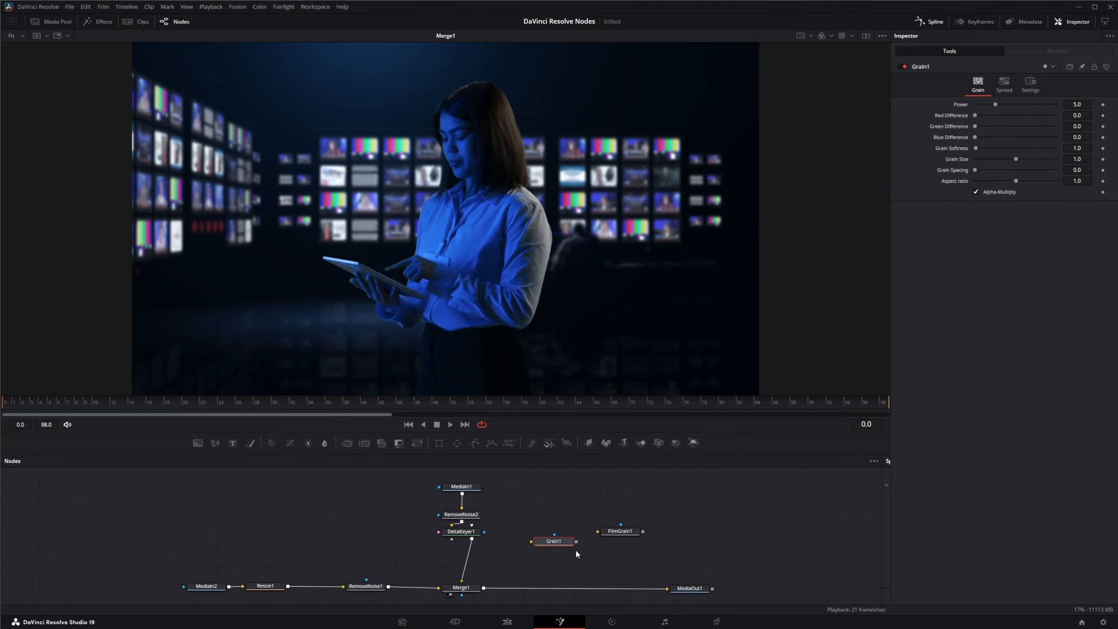
left_click_drag(558, 544, 627, 494)
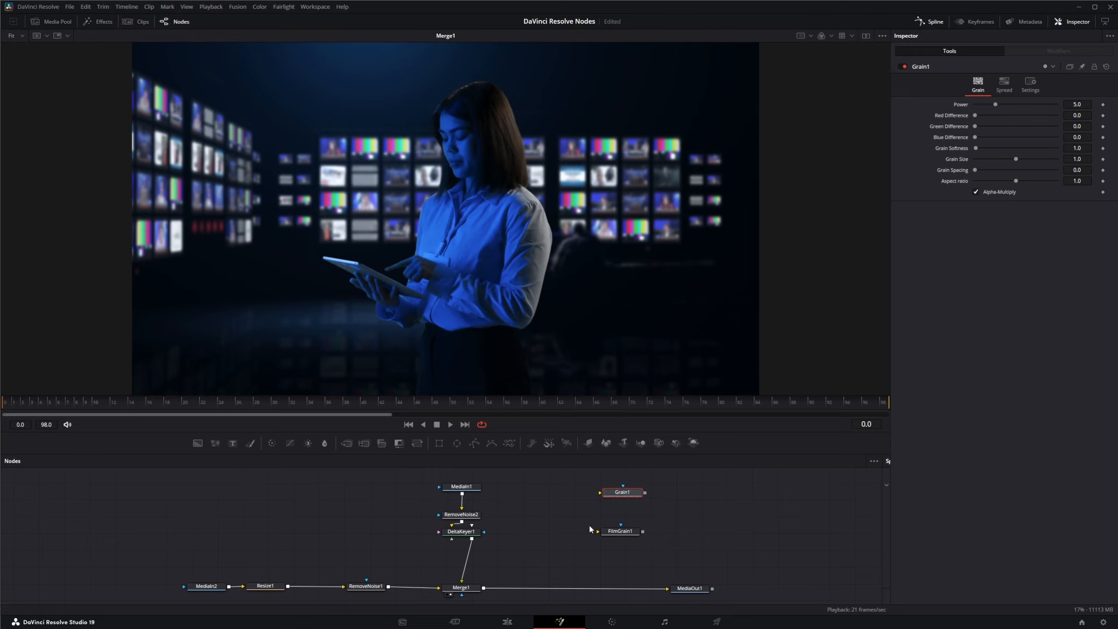
Step: Line up the two grain nodes for comparison and delete the Grain1 node
left_click_drag(589, 529, 662, 545)
mouse_move(628, 493)
left_mouse_down()
mouse_move(626, 505)
mouse_move(624, 497)
left_mouse_up()
left_click_drag(616, 497, 621, 534)
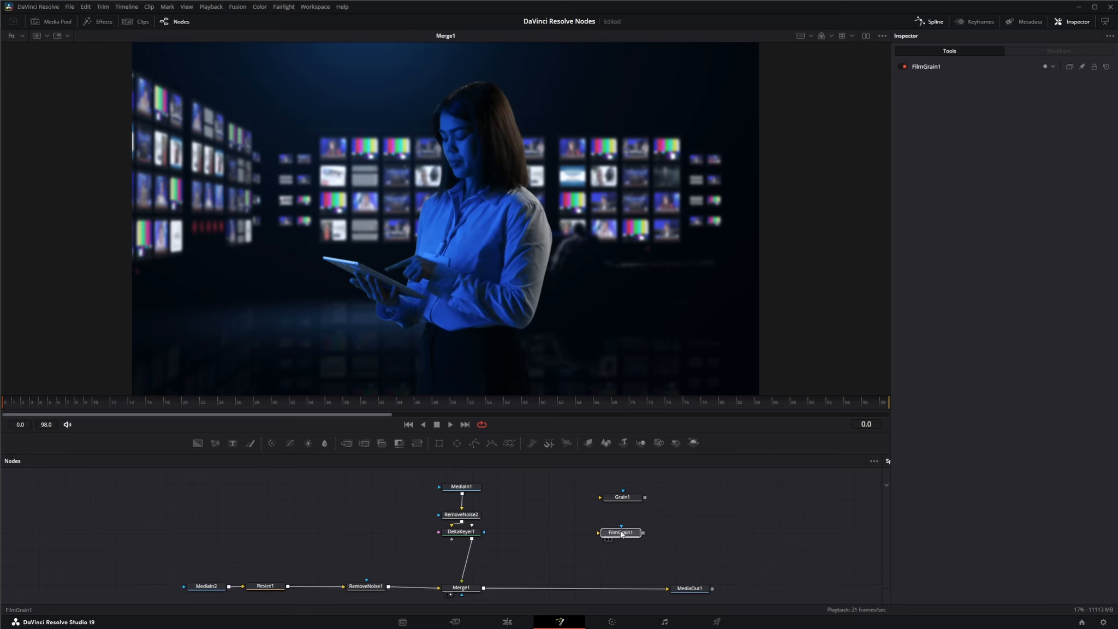
left_click(623, 497)
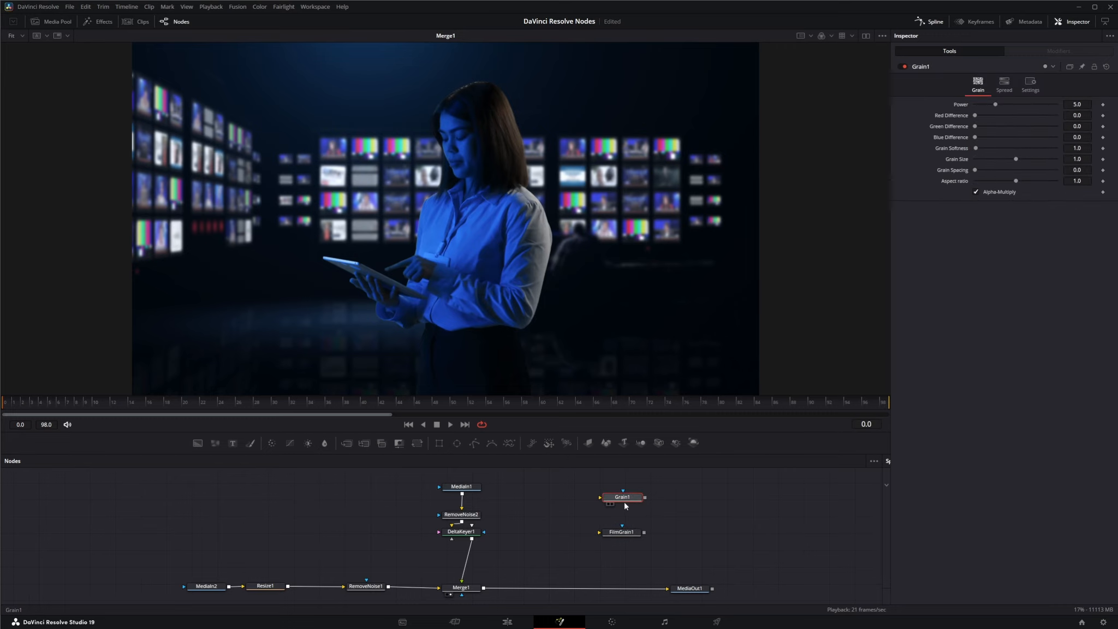
key("Delete")
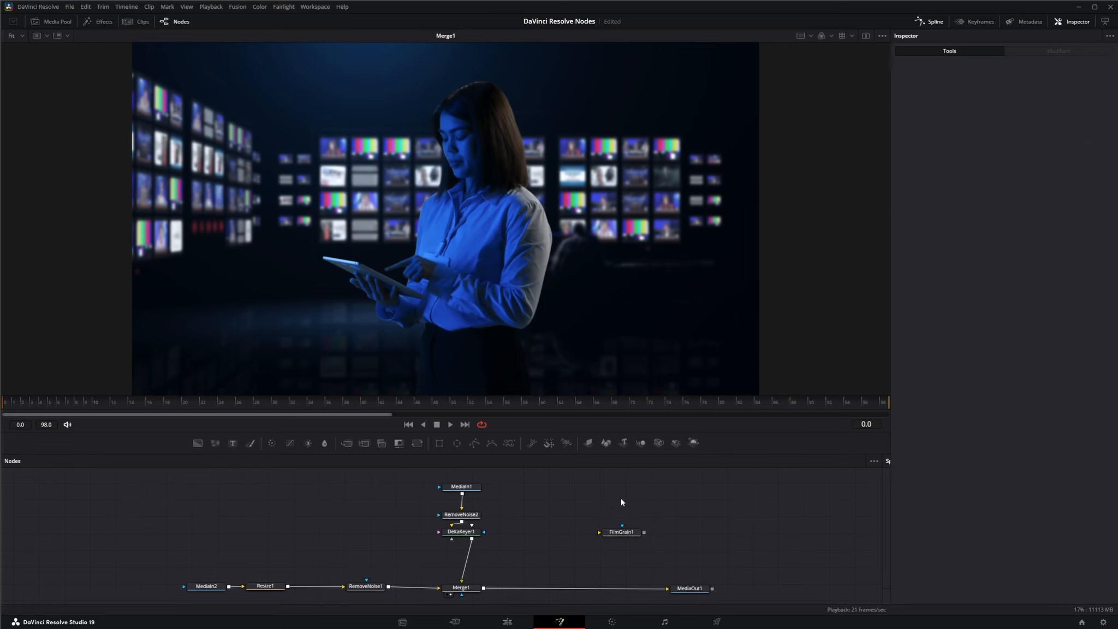
Step: Insert FilmGrain1 into the connection between Merge1 and MediaOut1 and show its output in the viewer
left_click_drag(624, 533, 632, 592)
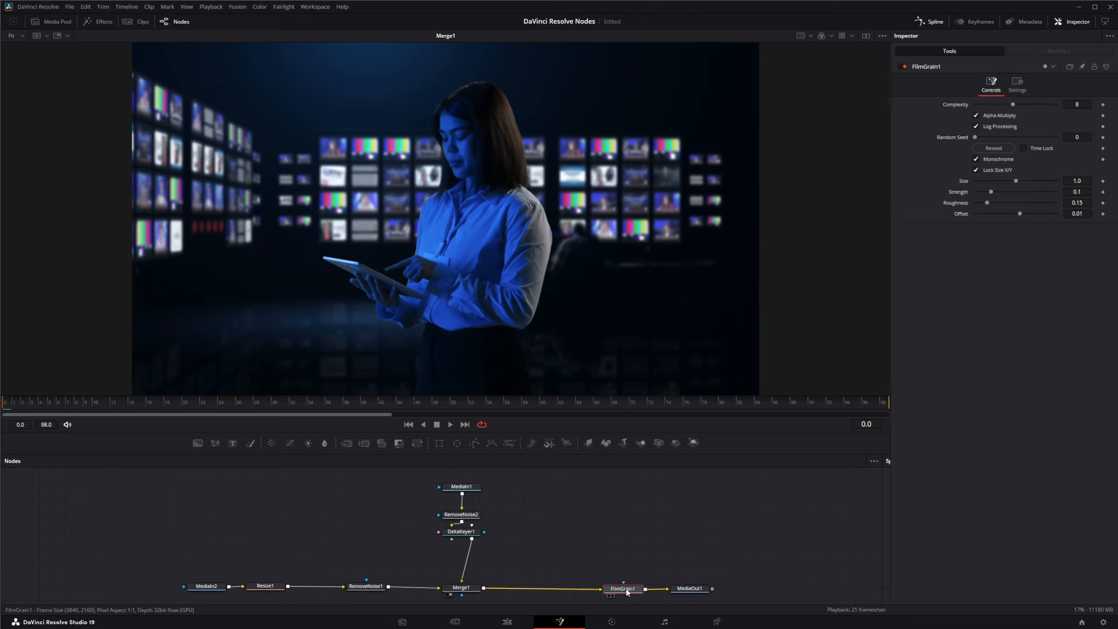
left_click_drag(631, 590, 597, 322)
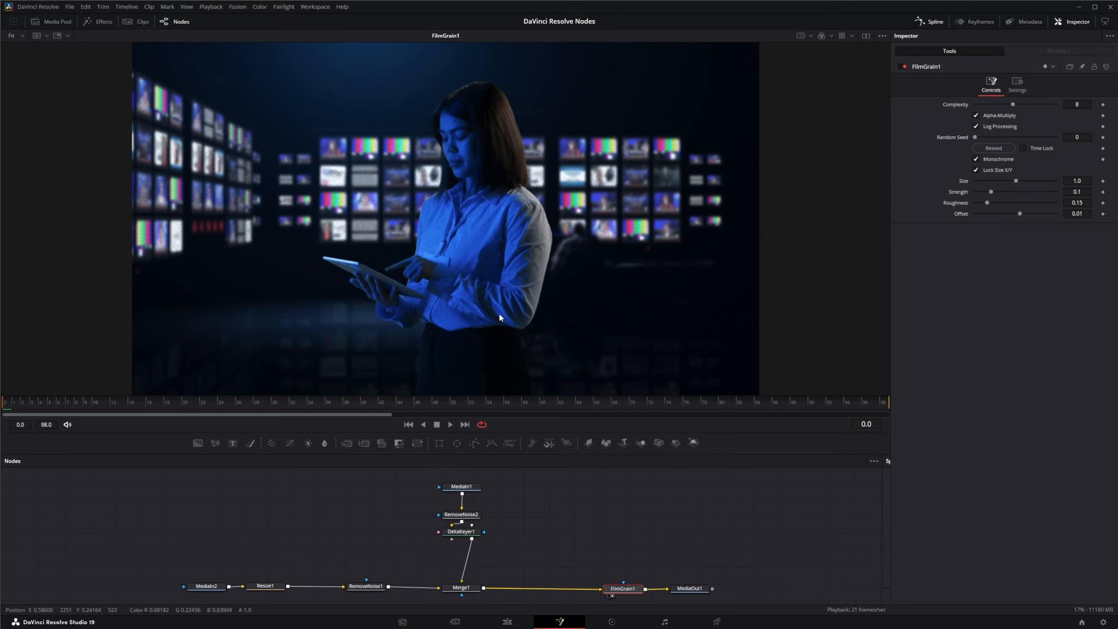
Step: Examine the film grain up close on the woman's sleeve where it meets the dark background
scroll(499, 315, "up", 3)
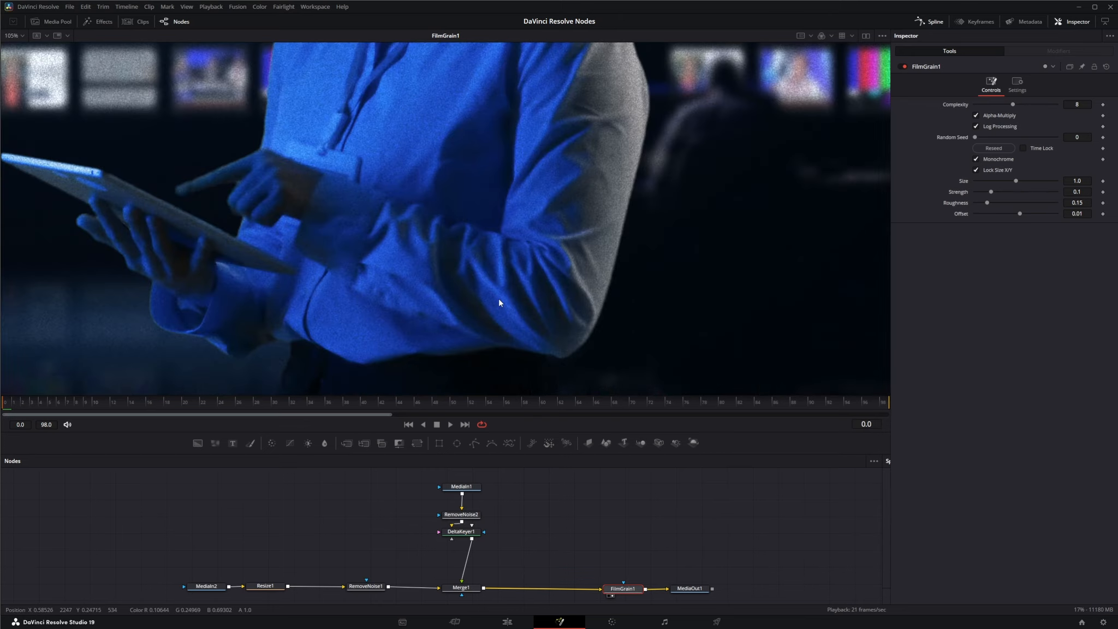
scroll(518, 285, "up", 2)
scroll(518, 286, "up", 1)
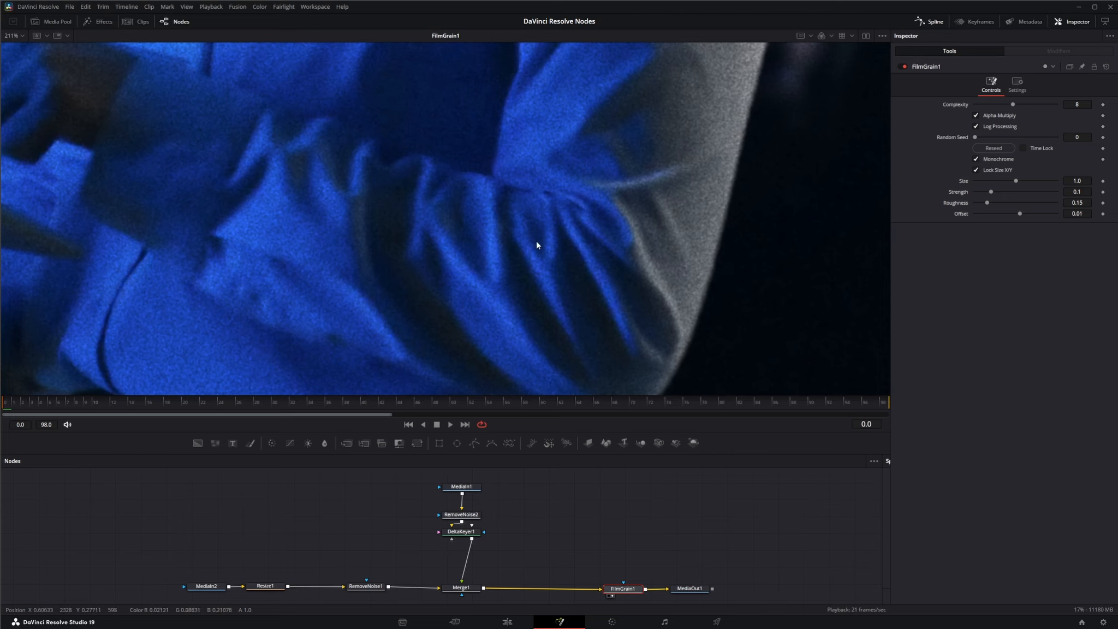
left_click_drag(601, 241, 524, 232)
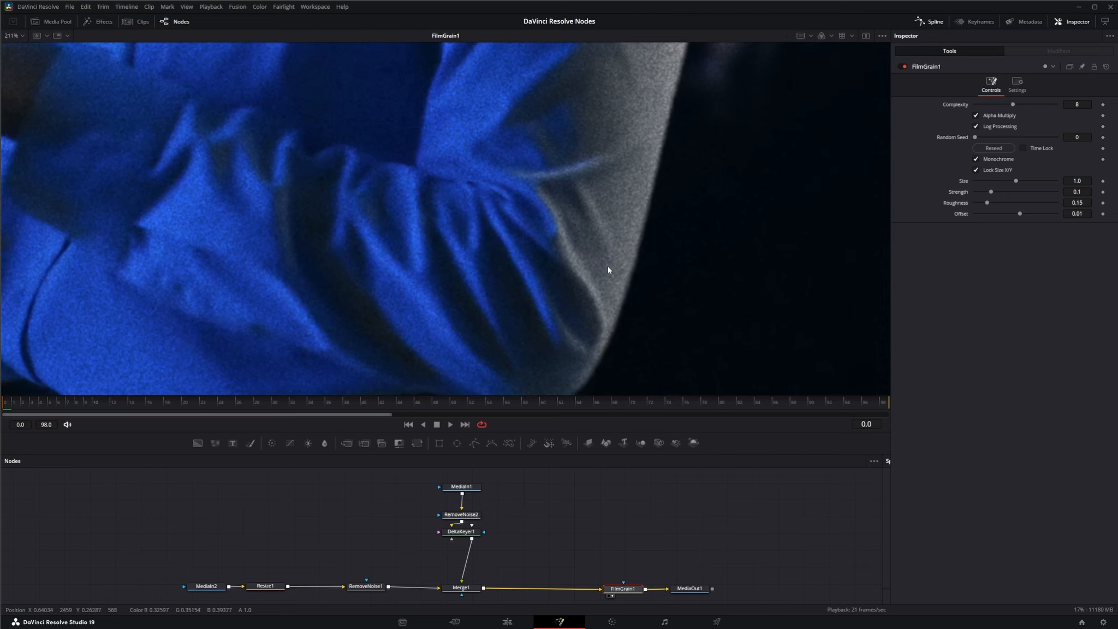
scroll(608, 266, "up", 2)
left_click_drag(623, 255, 519, 245)
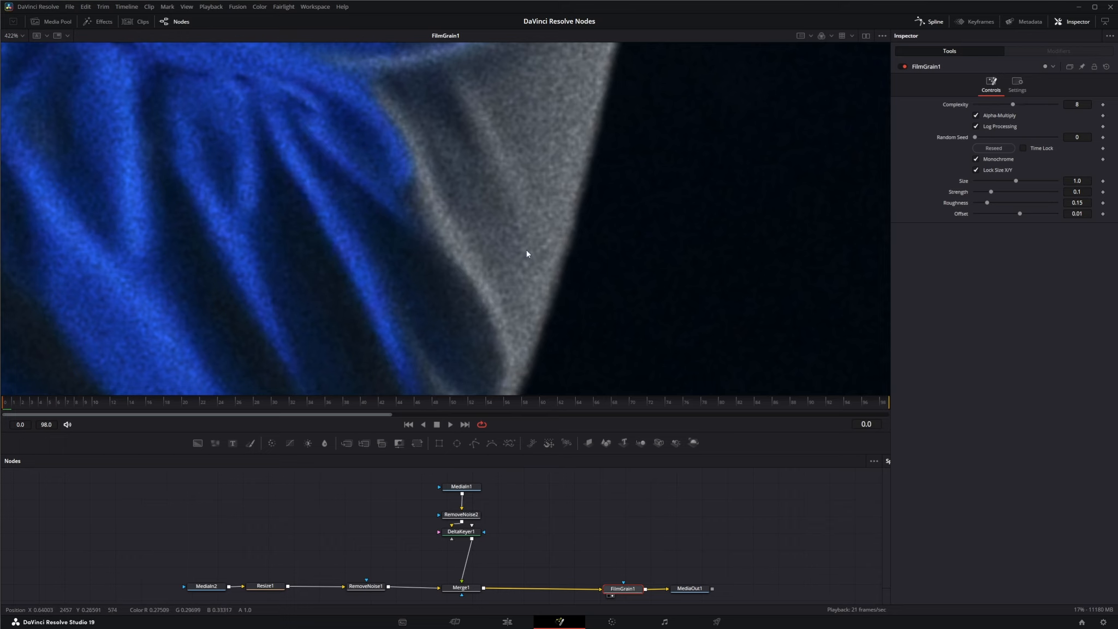
scroll(532, 277, "up", 1)
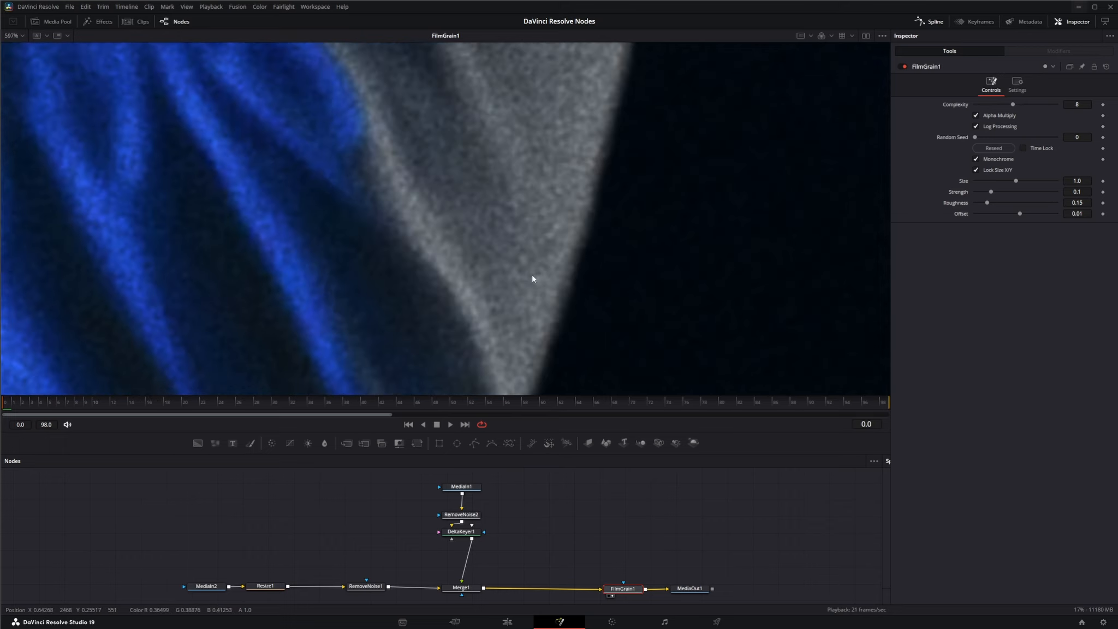
left_click_drag(541, 274, 497, 279)
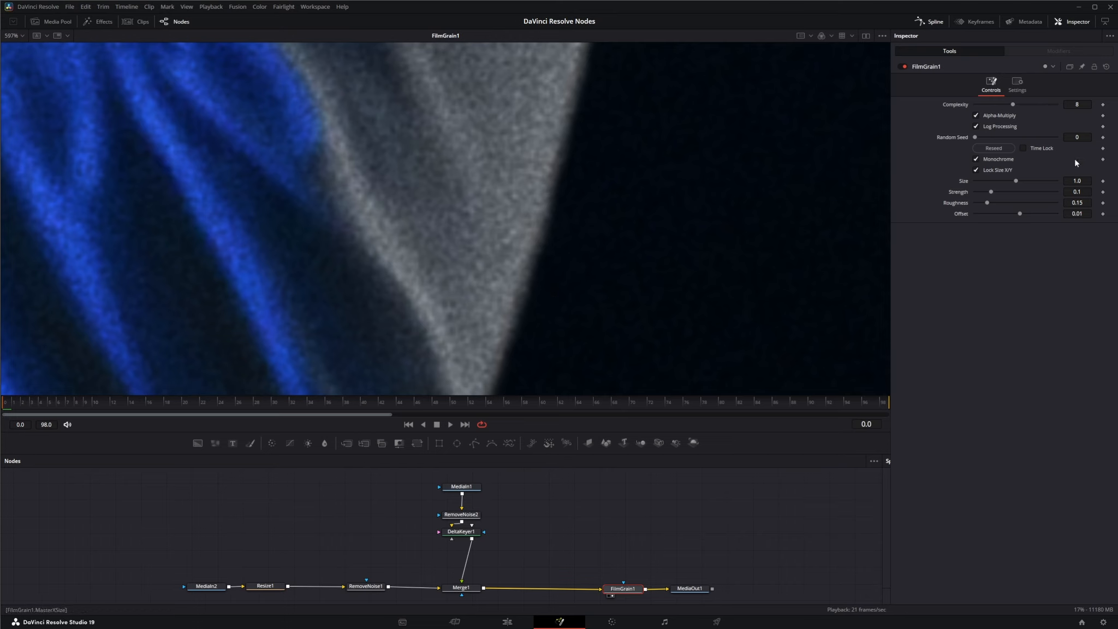
Step: Try film grain Complexity values of 1 and 4, and return it to 8
left_click_drag(1012, 105, 971, 109)
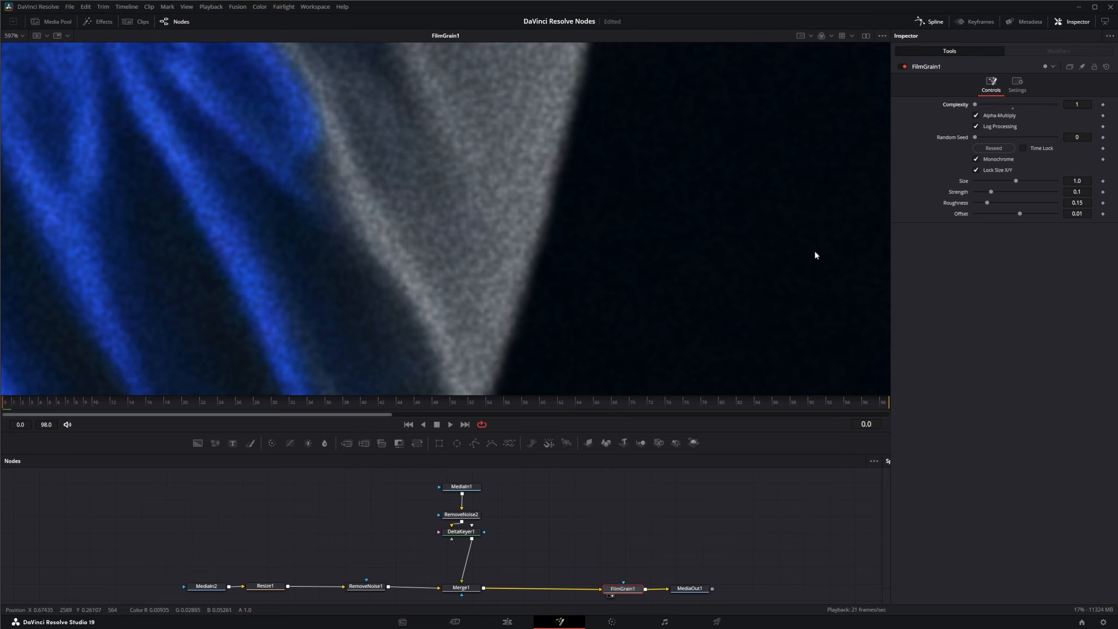
left_click(1080, 105)
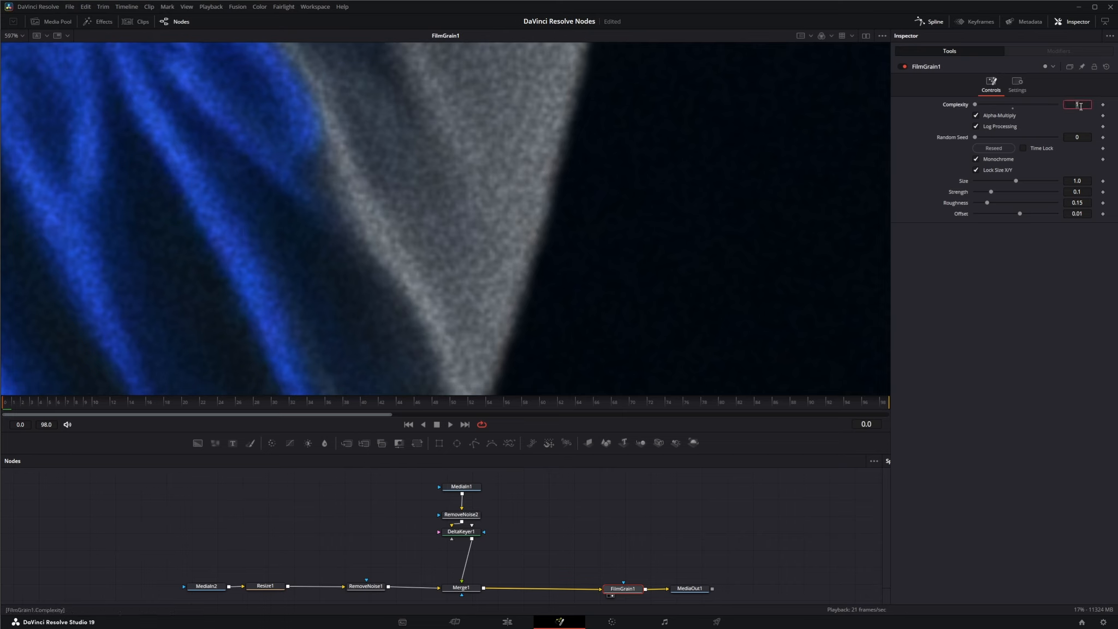
type("4")
key("Tab")
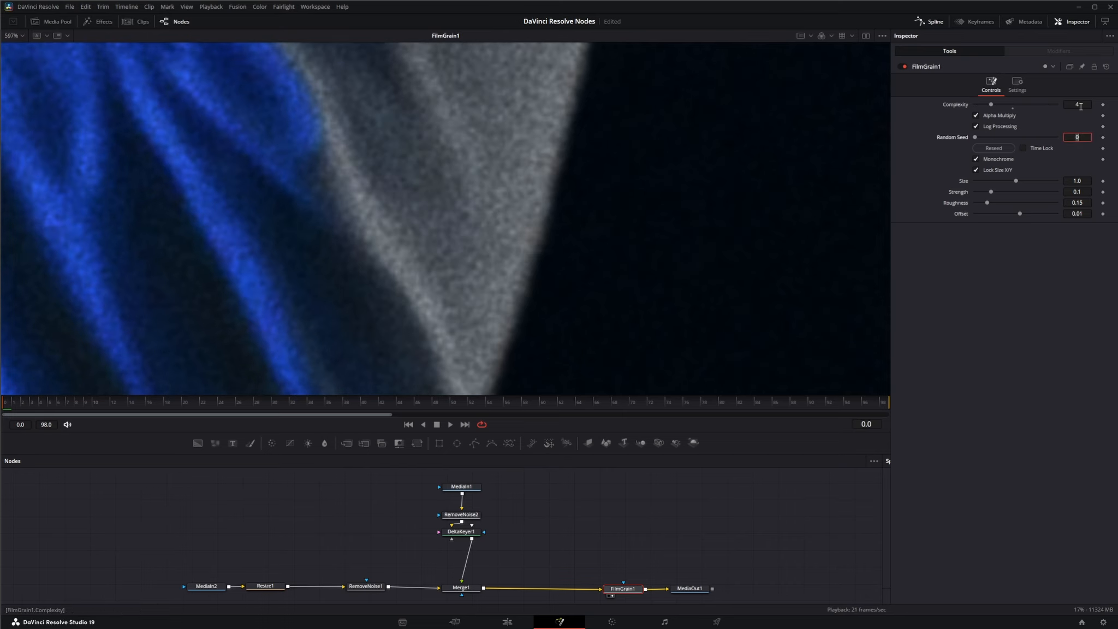
left_click(1079, 107)
type("8")
key("Tab")
Step: Switch the film grain's Log Processing off and back on to compare the grain in the dark areas
left_click(976, 115)
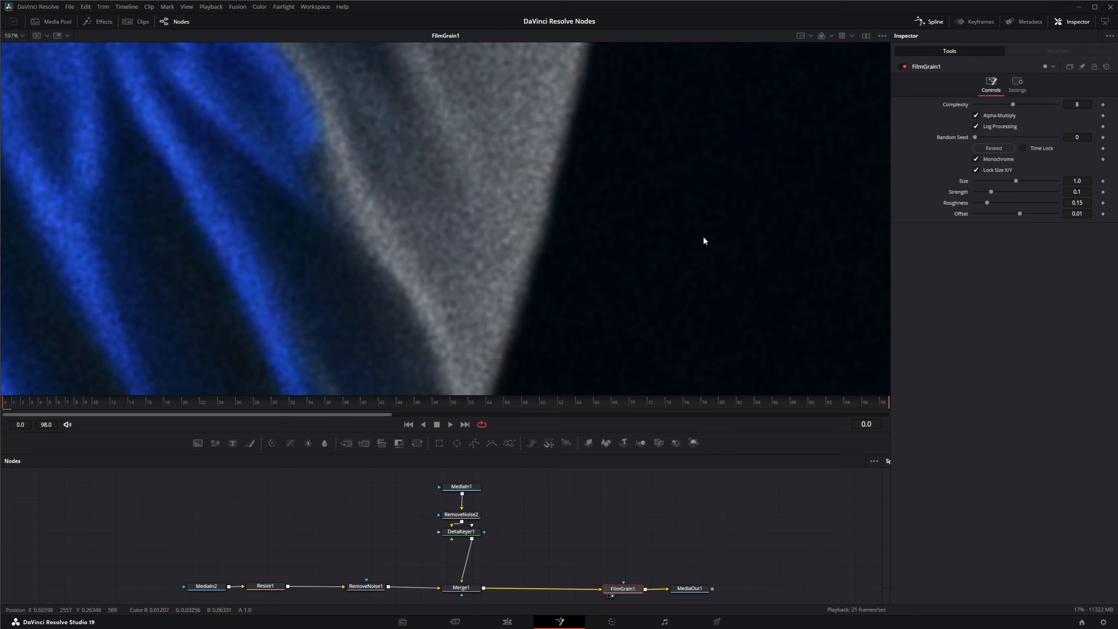
left_click(976, 127)
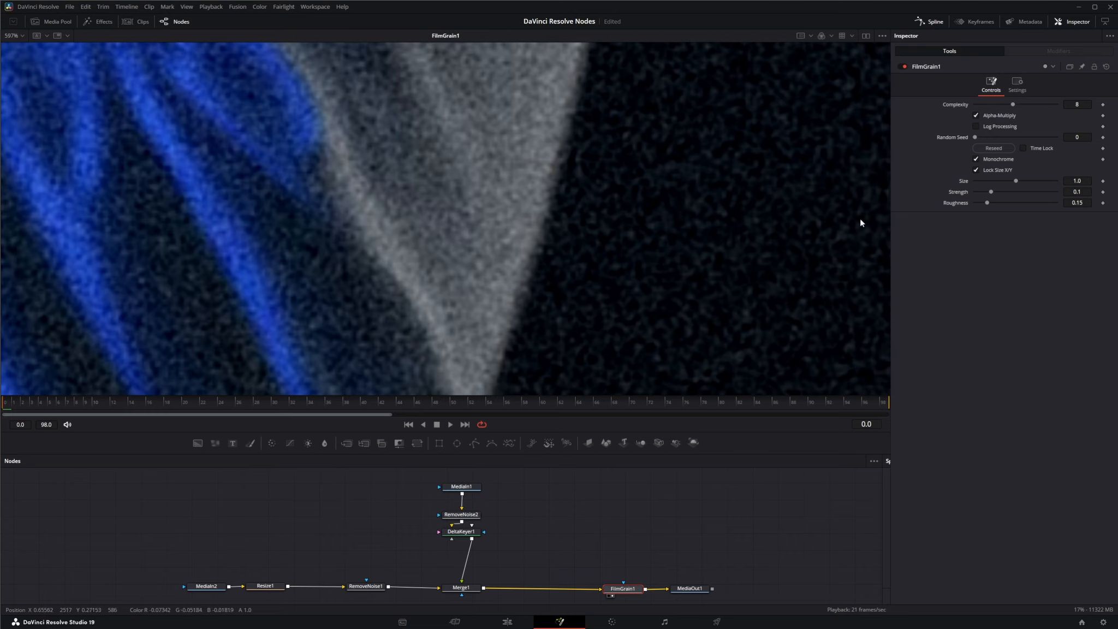
left_click(976, 126)
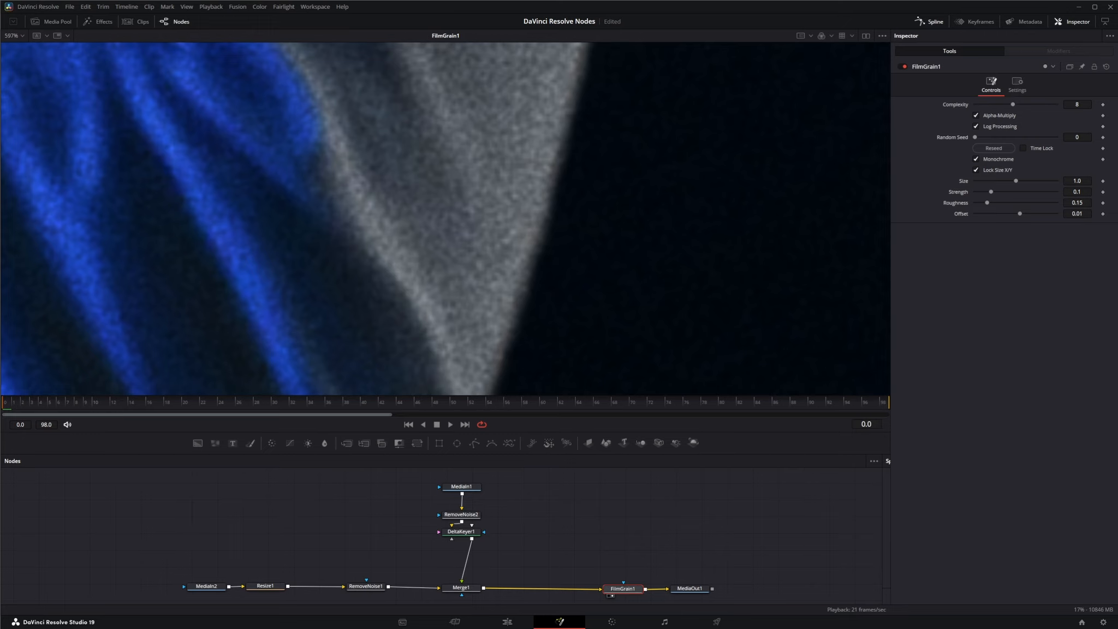
Step: Keep Random Seed at 0 and play part of the clip to check how the grain changes between frames
mouse_move(974, 137)
left_mouse_down()
mouse_move(1045, 135)
mouse_move(959, 134)
left_mouse_up()
left_click(449, 425)
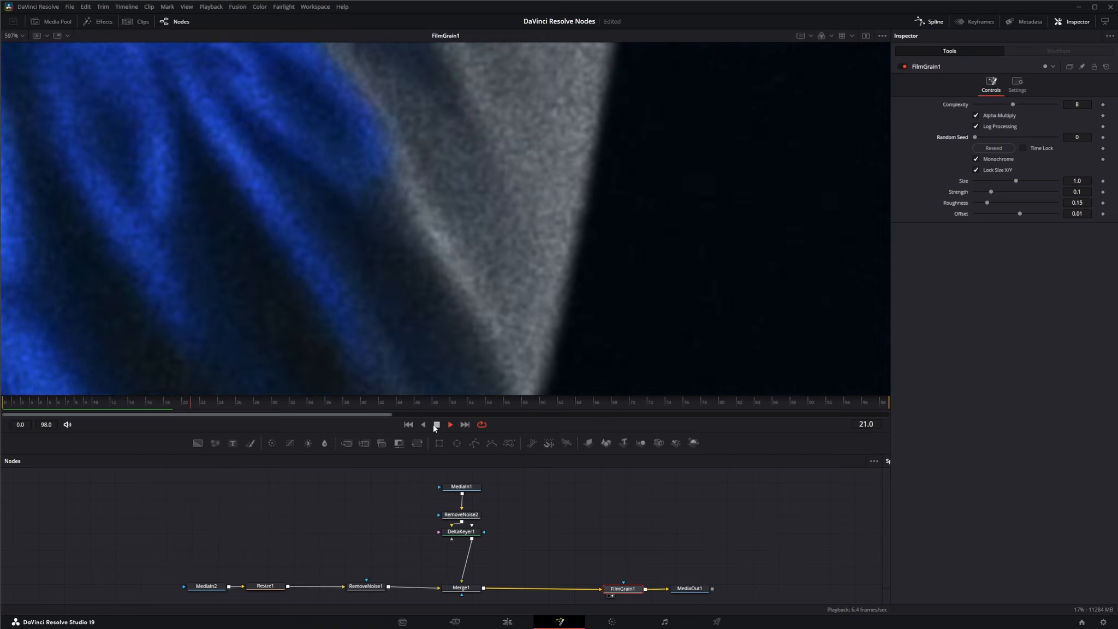
left_click(436, 424)
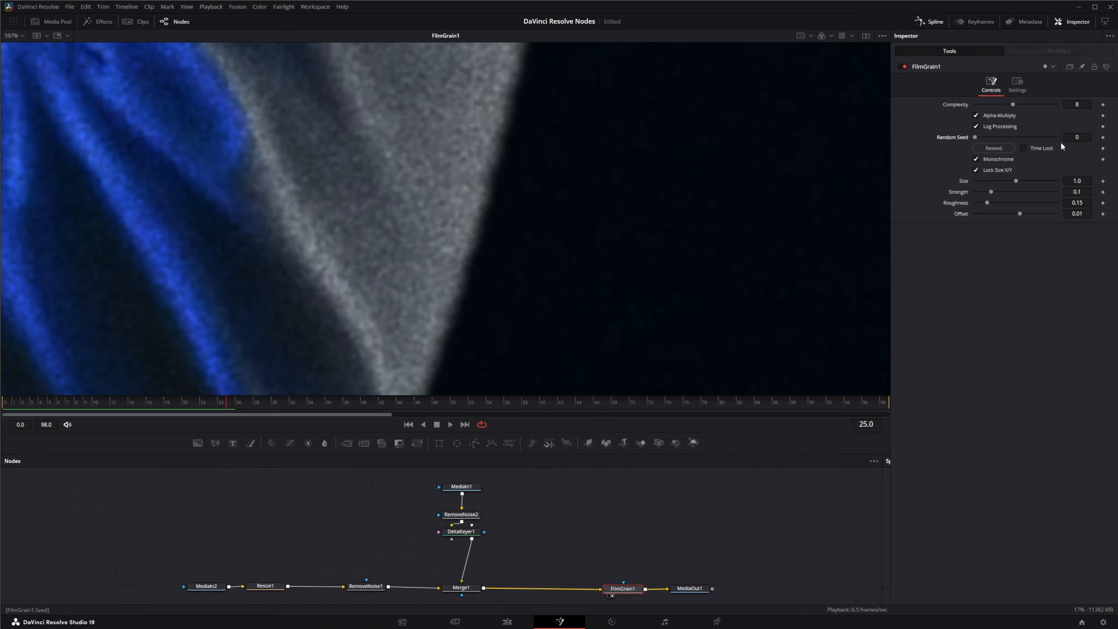
Step: Test Time Lock on the film grain by scrubbing to frame 33, and turn Time Lock back off
left_click(1025, 147)
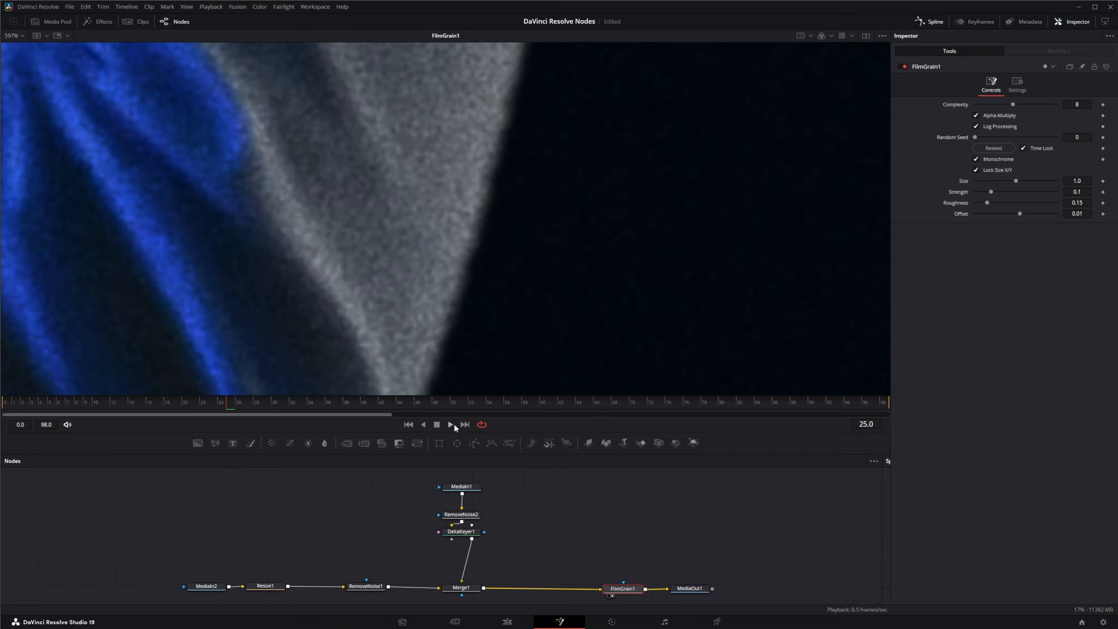
left_click_drag(185, 409, 304, 412)
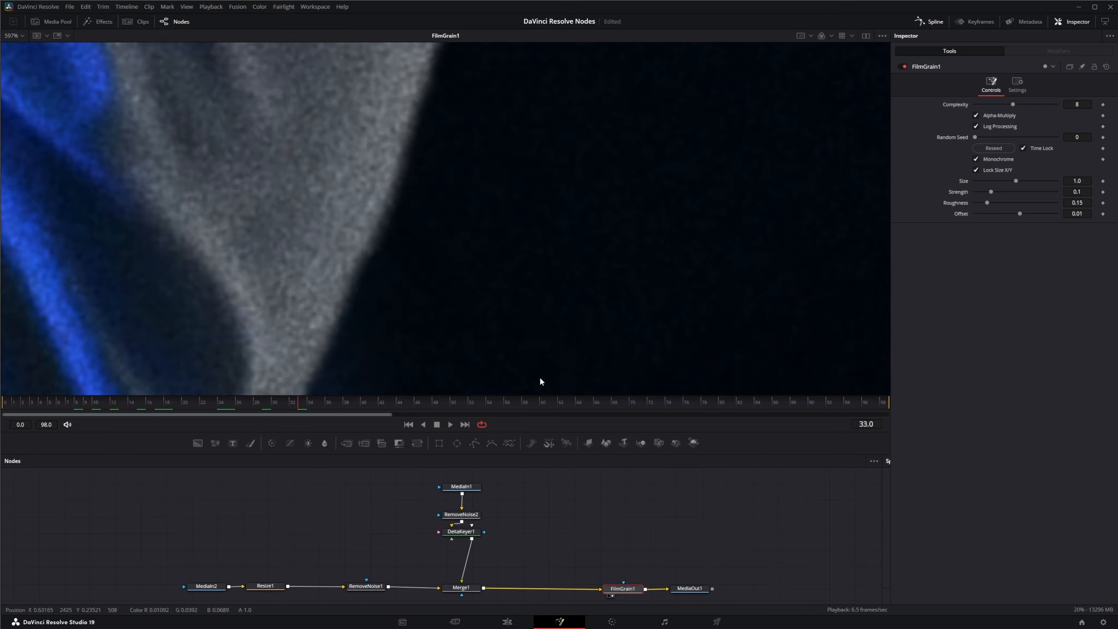
left_click(1024, 148)
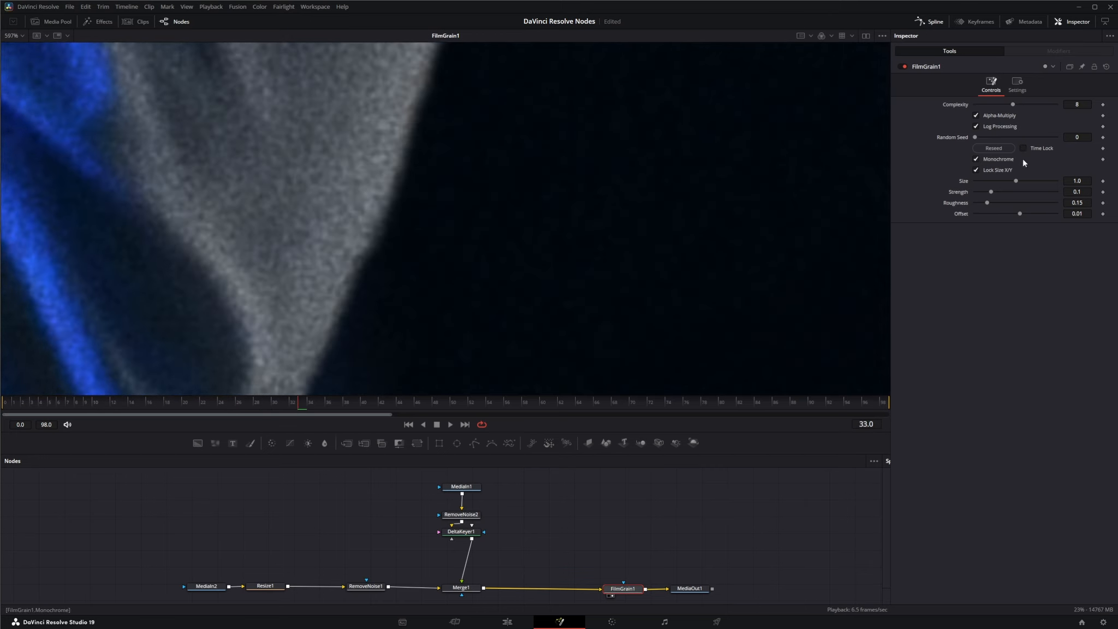
Step: Compare the grain with Monochrome off and back on, and briefly unlock Size X/Y to try a different X Size, resetting it to 1.0
left_click(976, 158)
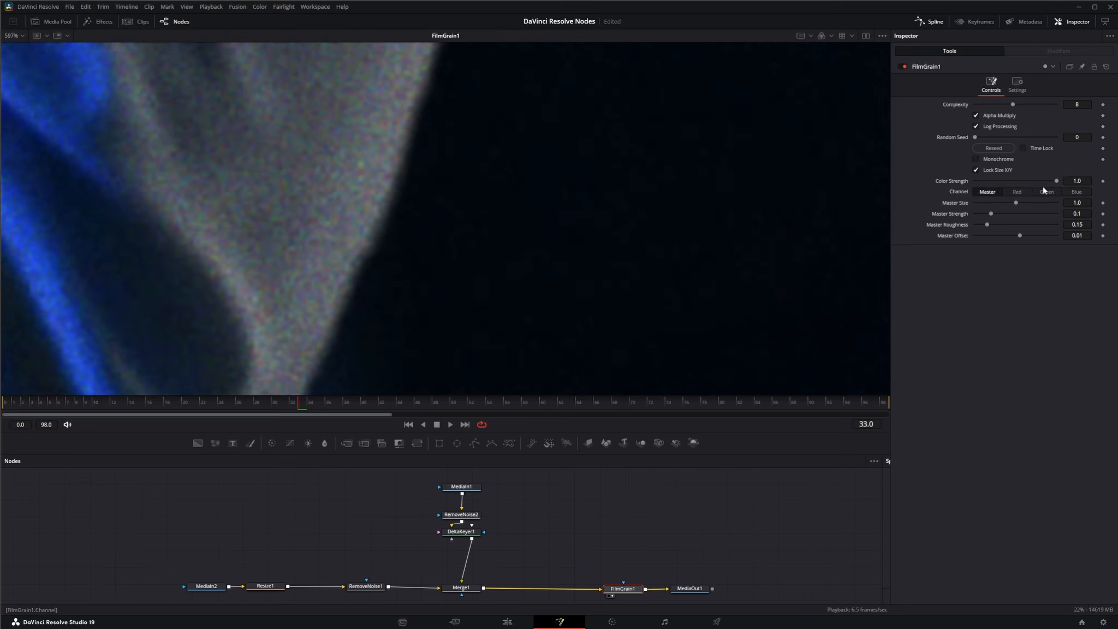
left_click(976, 159)
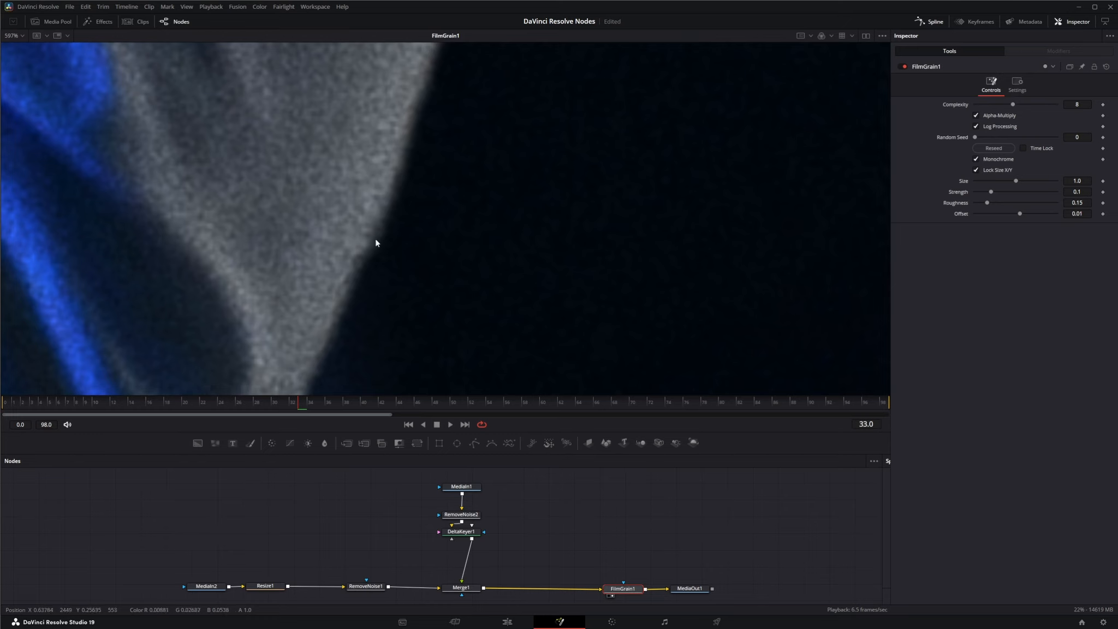
left_click(976, 170)
left_click_drag(1016, 180, 1012, 180)
double_click(962, 183)
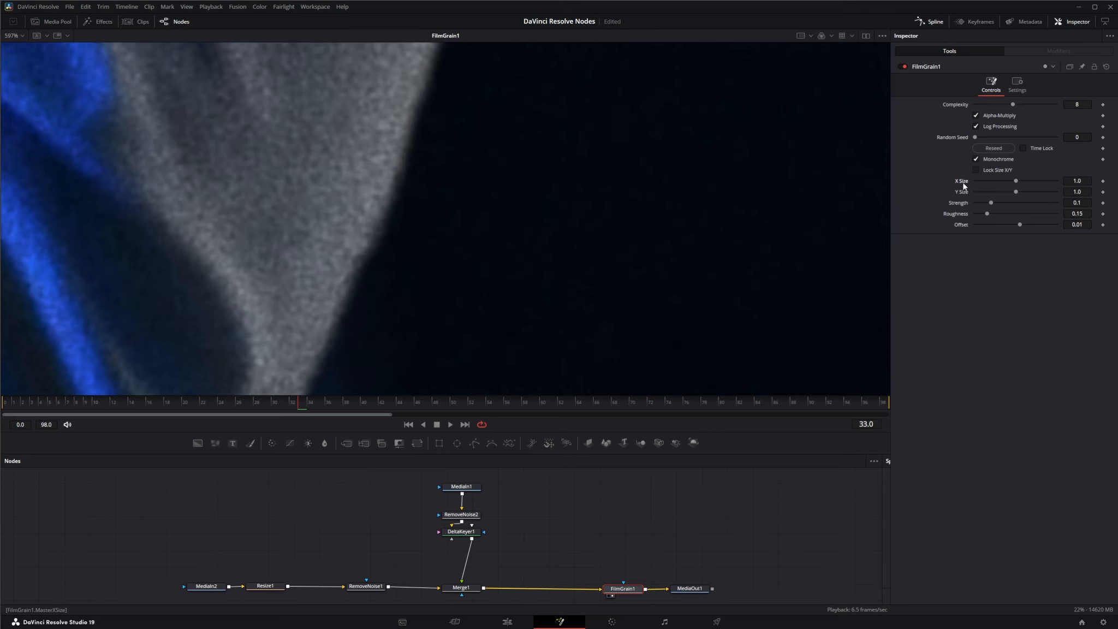
left_click(976, 170)
Step: Raise the film grain Strength to 0.3663 and try a higher Roughness, resetting Roughness to 0.15
left_click_drag(1016, 182, 1034, 196)
left_click(1015, 185)
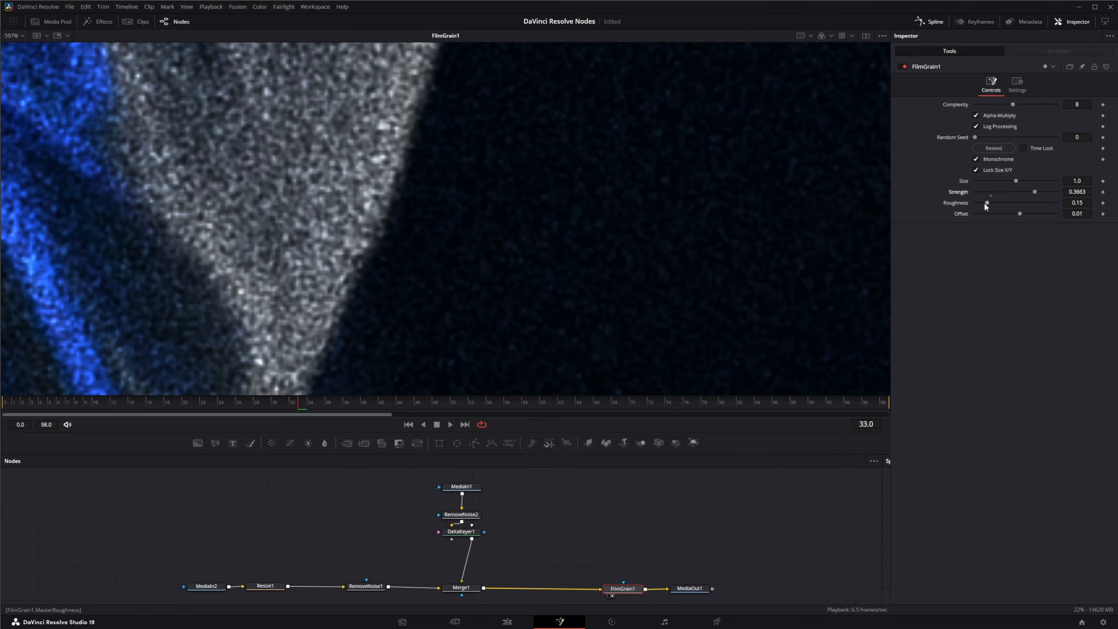
left_click_drag(986, 204, 1014, 207)
double_click(959, 207)
Step: Try film grain Offset values of 0.1 and -0.08, and reset Offset to 0.01 and Strength to 0.1
left_click_drag(1019, 214, 1020, 216)
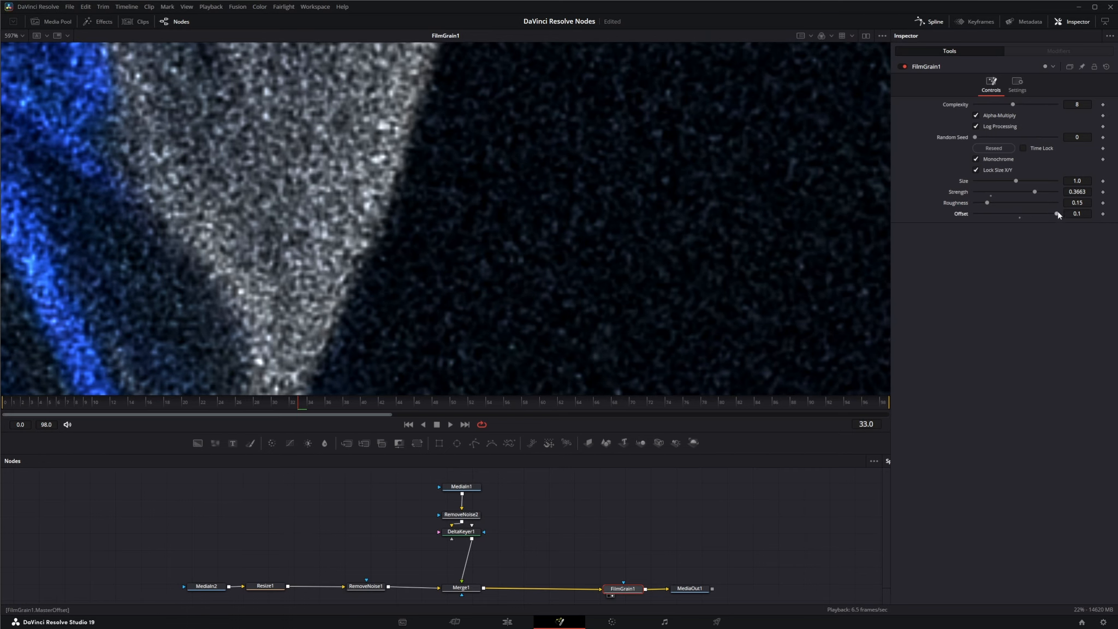
left_click_drag(1058, 215, 983, 216)
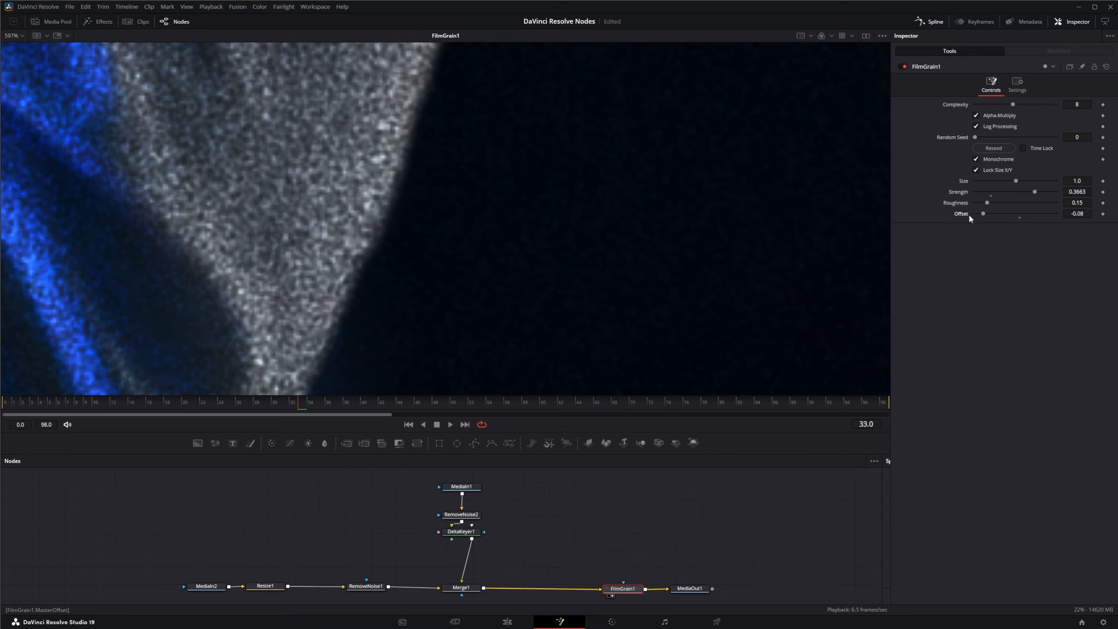
double_click(965, 215)
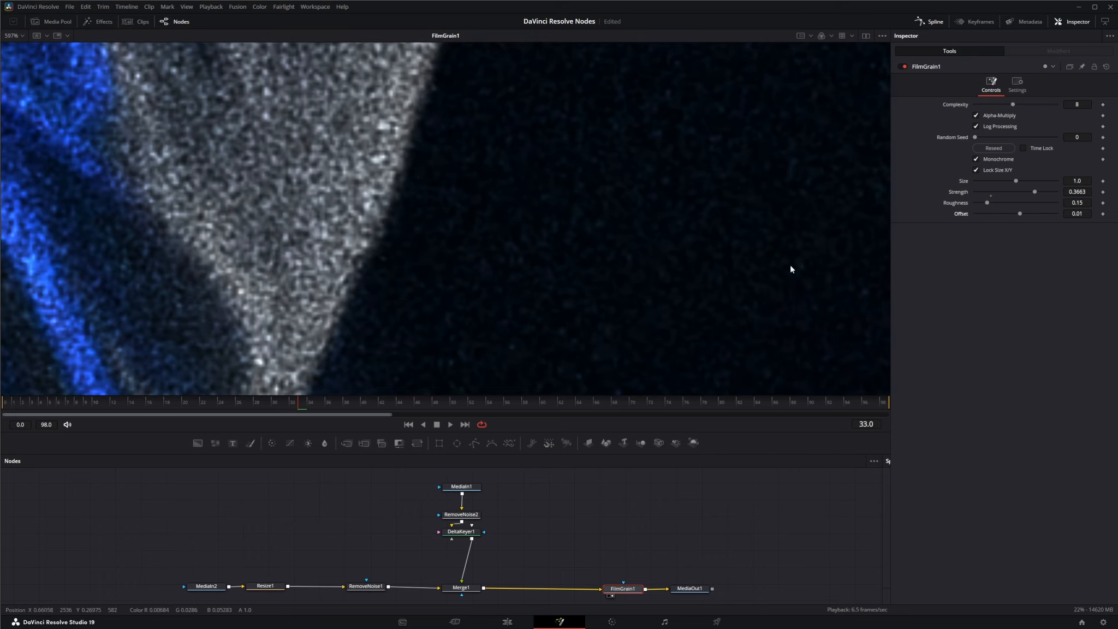
double_click(958, 191)
Step: Fine-tune the film grain over the wider shot with Size 1.73, Strength 0.0241, Roughness 0.176 and Offset 0.014
scroll(377, 245, "down", 2)
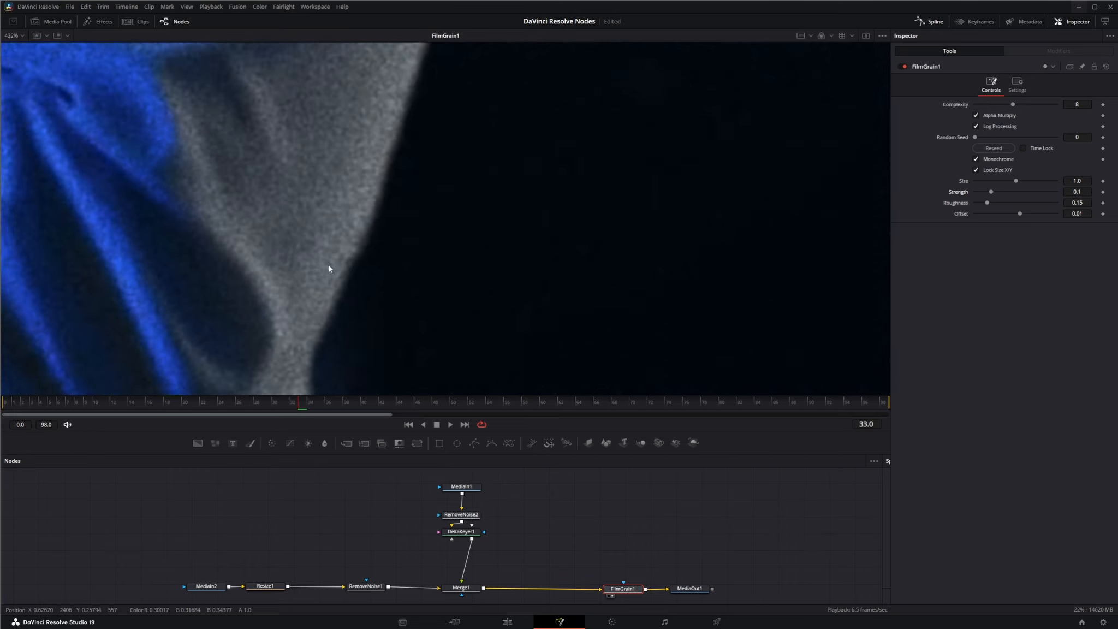
scroll(329, 269, "down", 8)
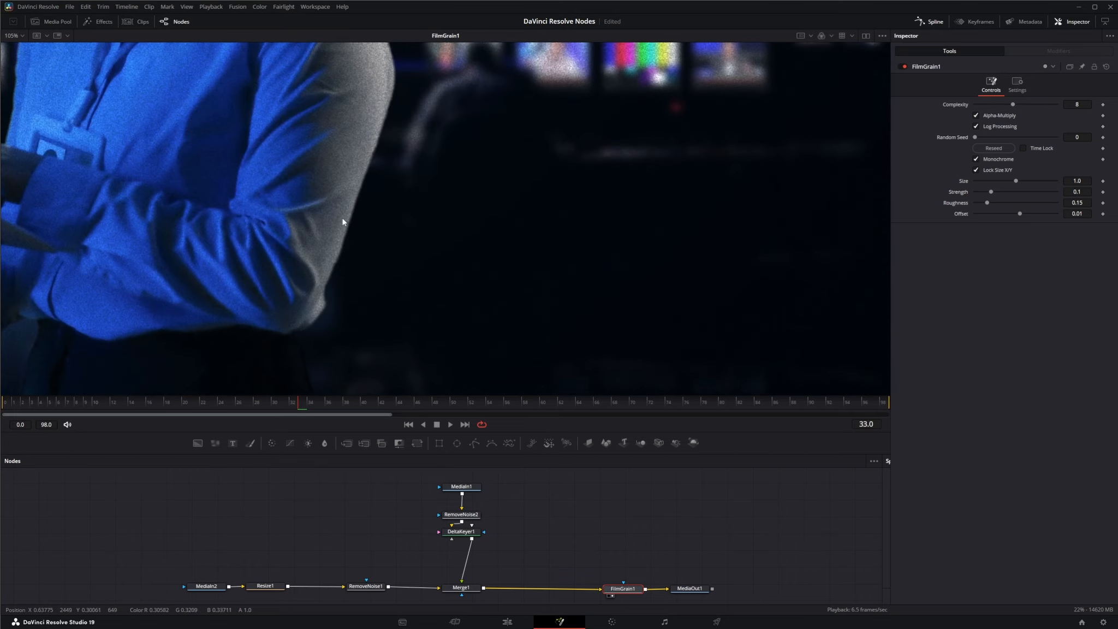
left_click_drag(343, 219, 539, 279)
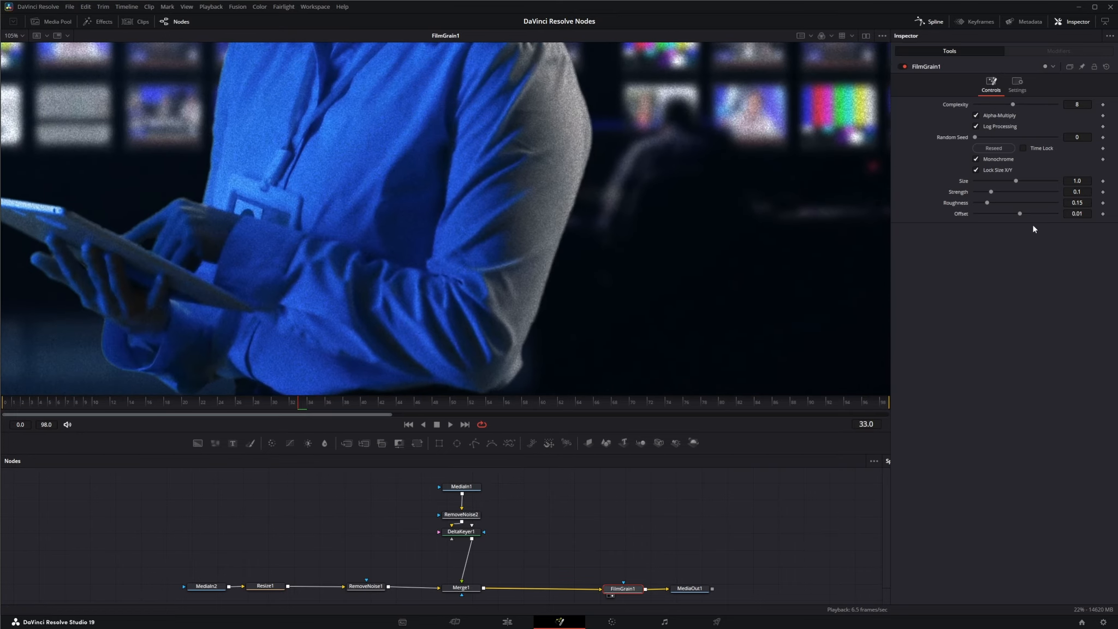
left_click_drag(1015, 180, 989, 203)
scroll(643, 352, "down", 2)
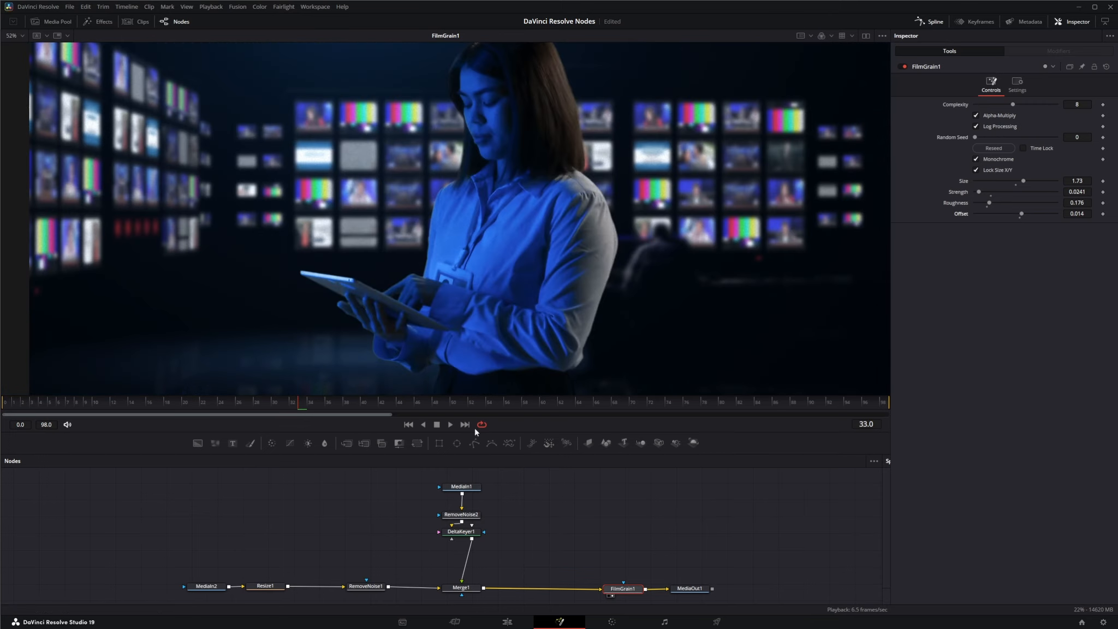
Step: Play the clip from frame 33 to frame 89 to check the grain in motion, and fit the whole image in the viewer
left_click(448, 424)
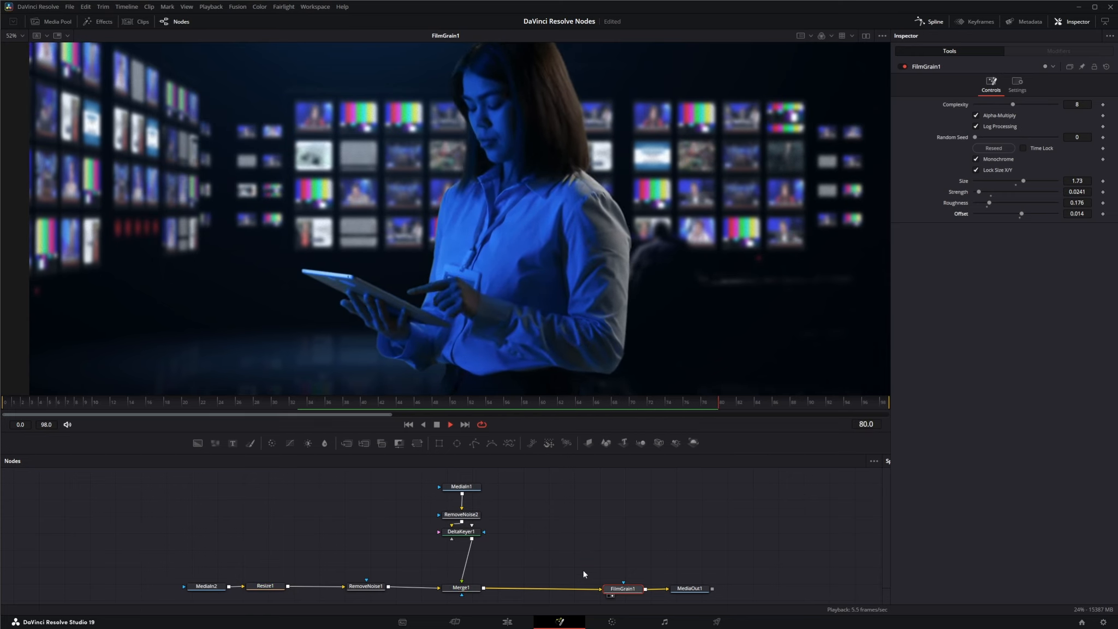
key("space")
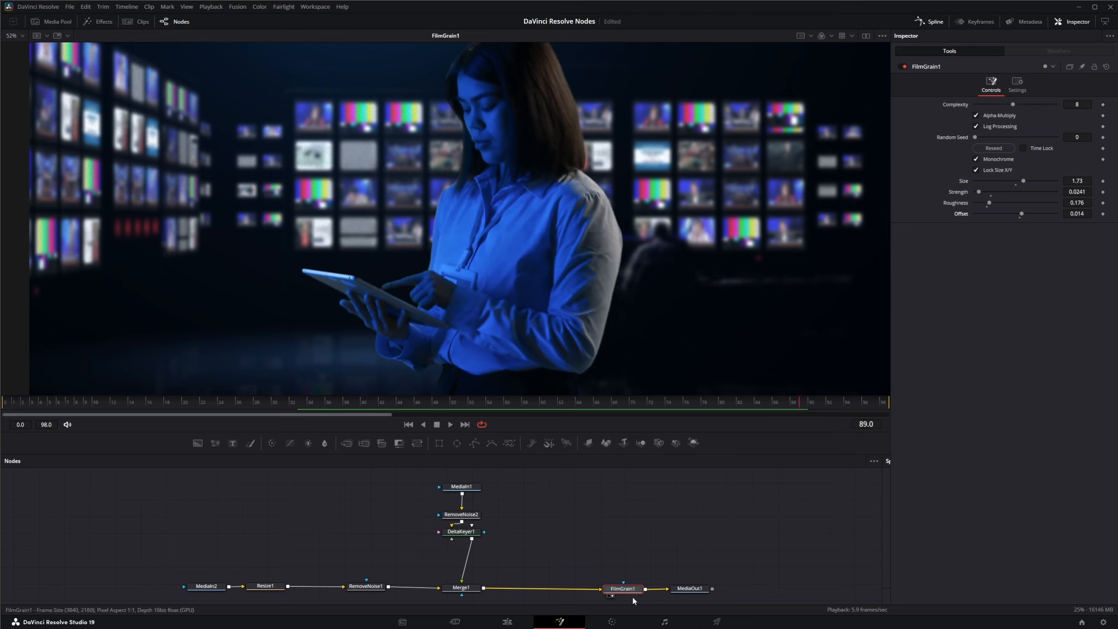
left_click(15, 35)
left_click(19, 47)
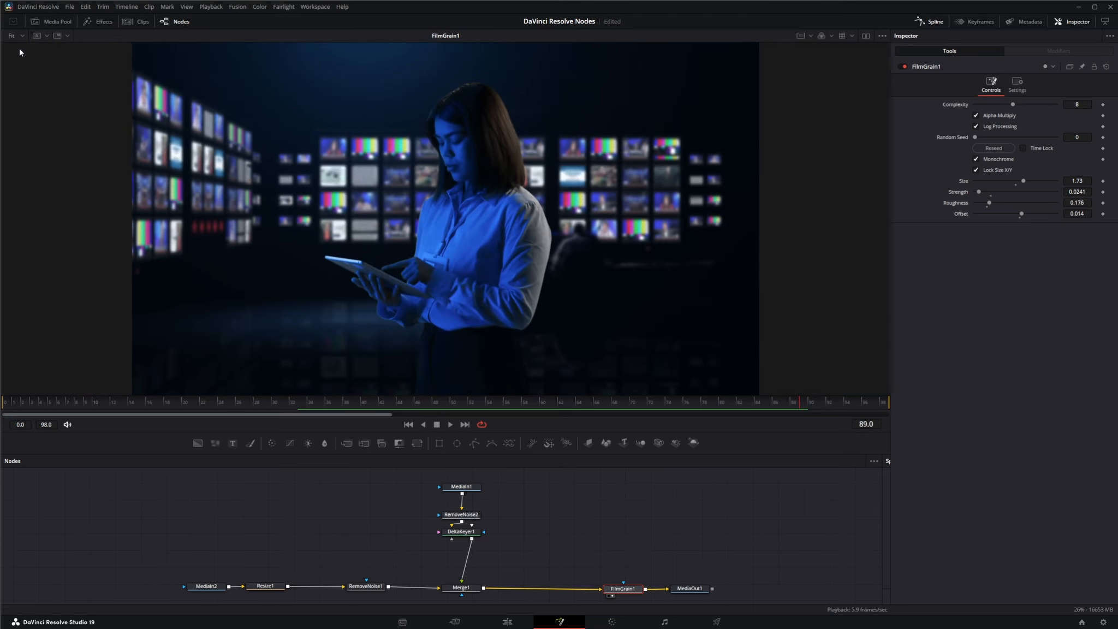